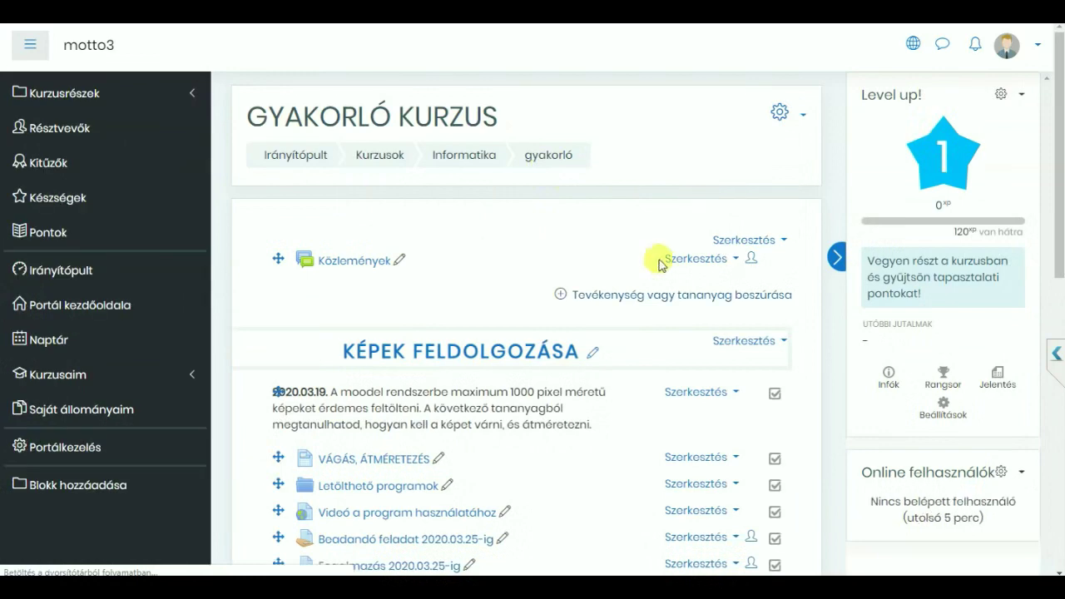
- Add a new Teszt activity to the KÉPEK FELDOLGOZÁSA section of the course
{"action": "scroll", "coordinate": [657, 255], "scroll_direction": "down", "scroll_amount": 2}
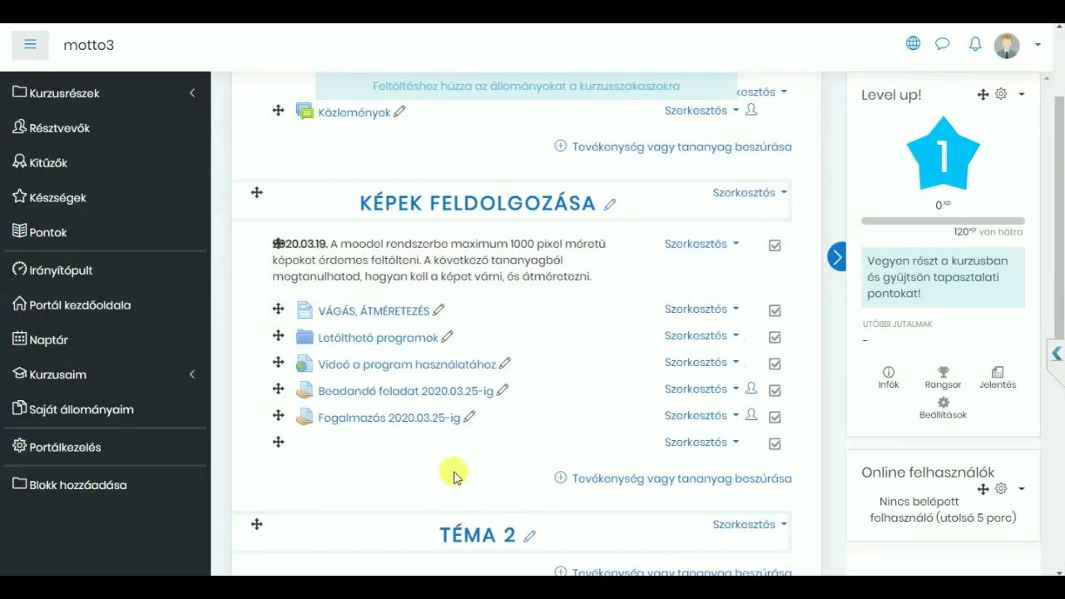
{"action": "scroll", "coordinate": [400, 404], "scroll_direction": "down", "scroll_amount": 2}
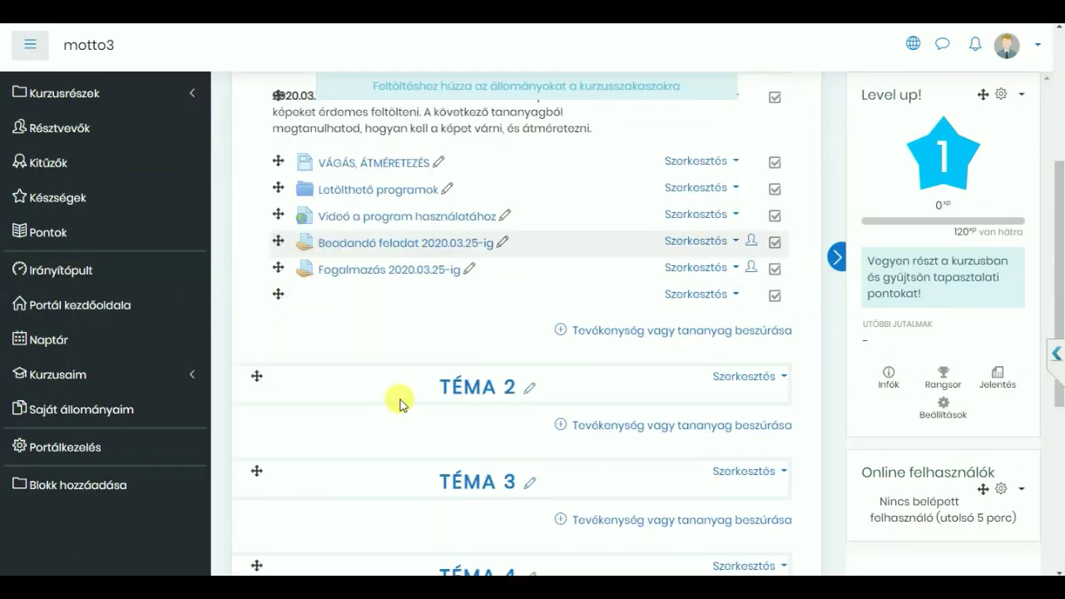
{"action": "left_click", "coordinate": [612, 332]}
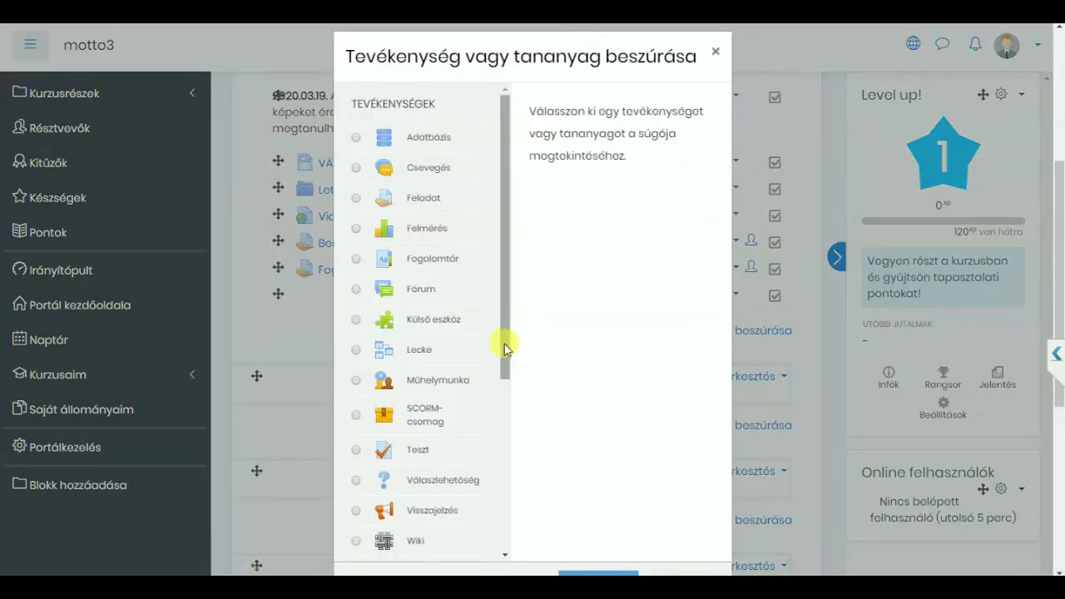
{"action": "left_click", "coordinate": [356, 455]}
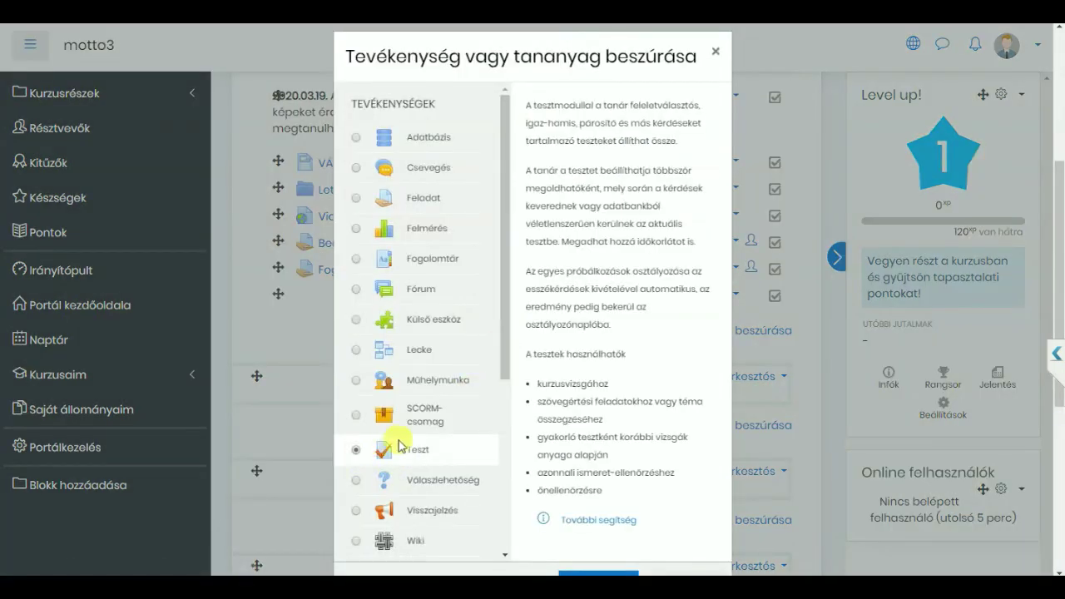
{"action": "scroll", "coordinate": [485, 441], "scroll_direction": "down", "scroll_amount": 5}
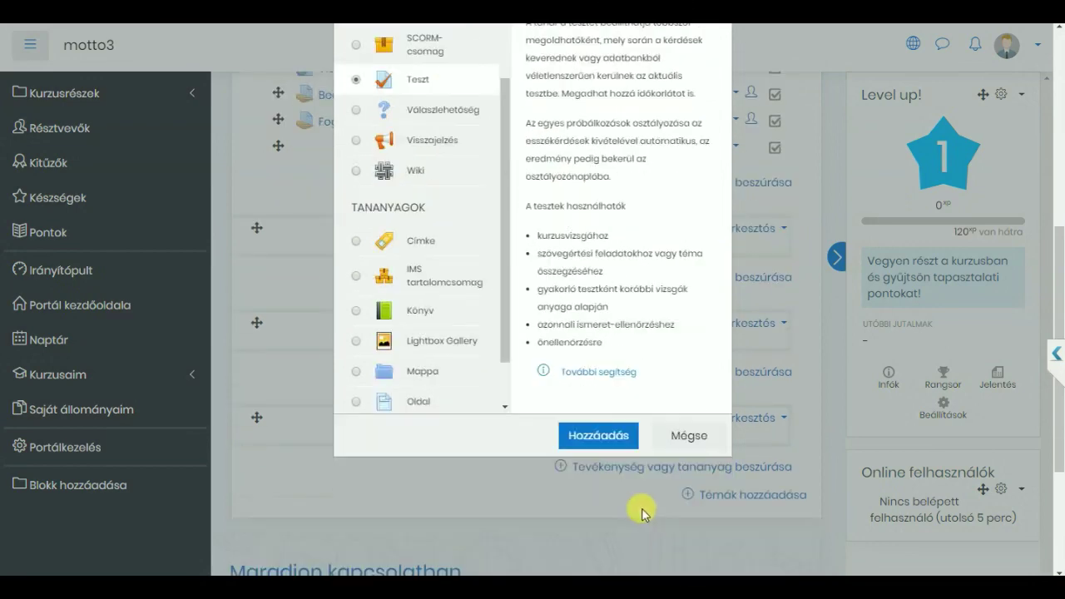
{"action": "left_click", "coordinate": [597, 442]}
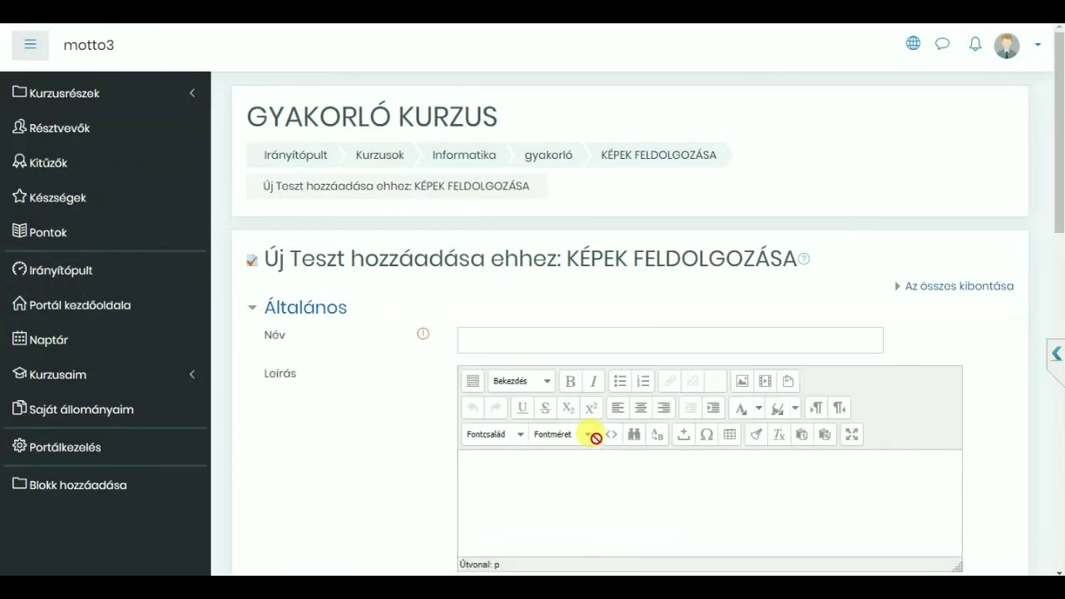
- Name the quiz "Dolgozat - Informatika alapok (2020.03.20. 10:00 max. 10 perc)"
{"action": "left_click", "coordinate": [496, 334]}
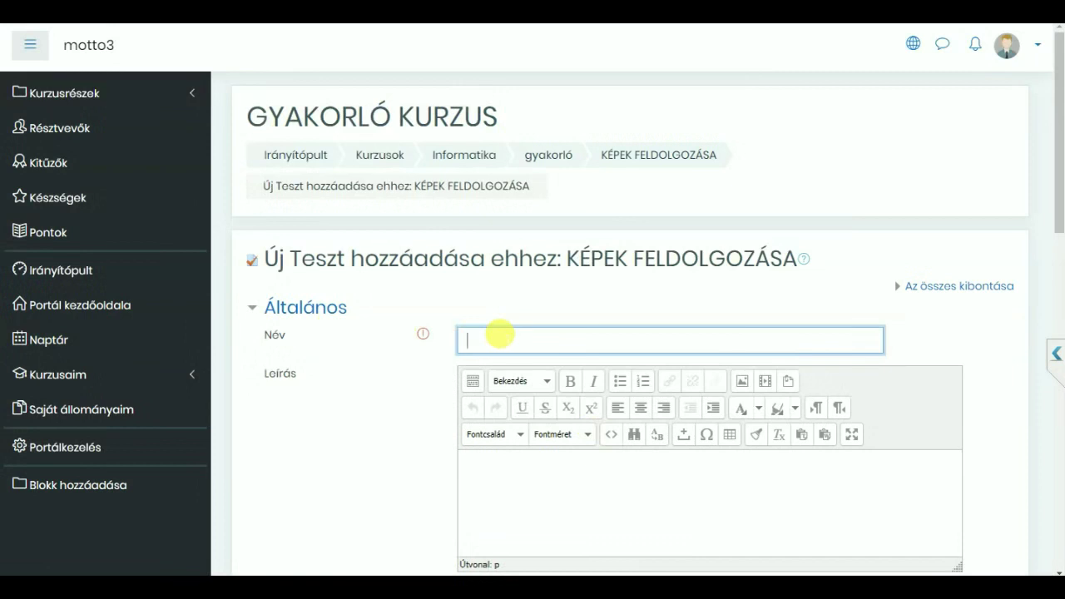
{"action": "type", "text": "Dolgozat - Informa"}
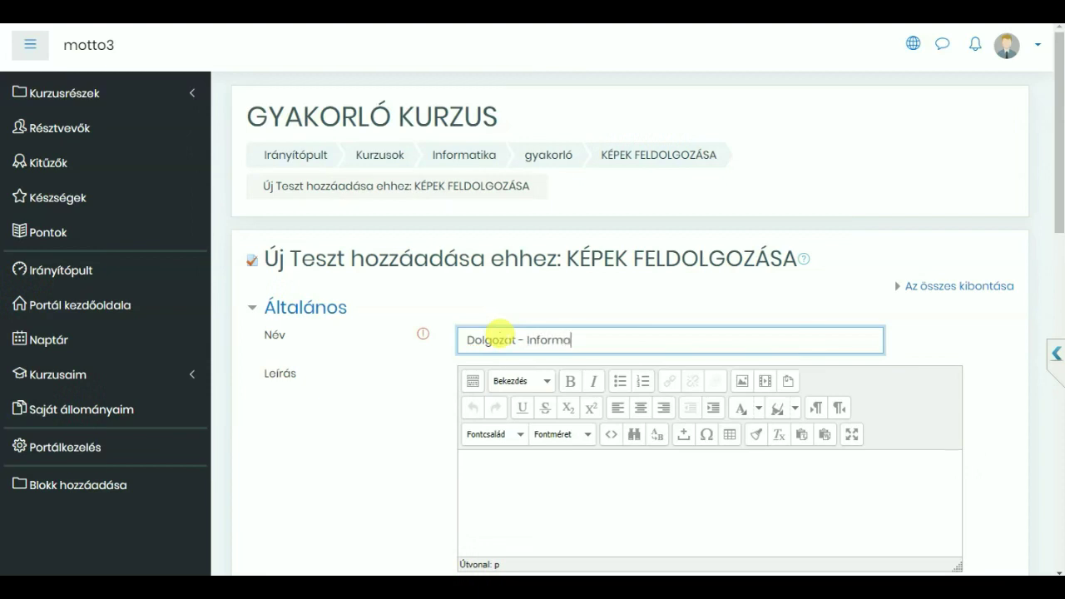
{"action": "type", "text": "tika alapok (2020.03."}
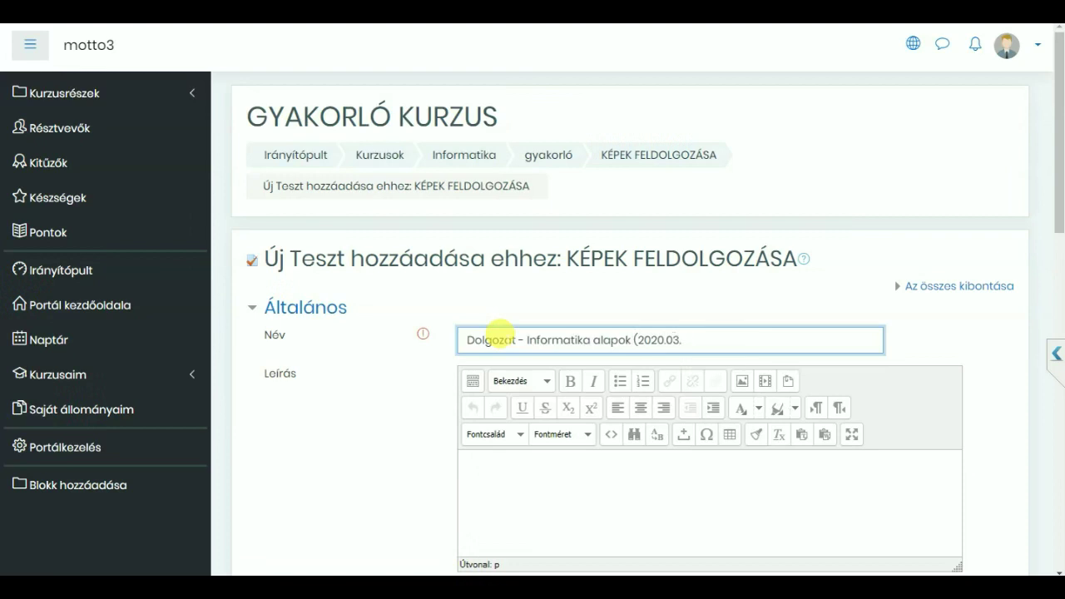
{"action": "type", "text": "20. 10:00"}
{"action": "type", "text": "max 10 perc"}
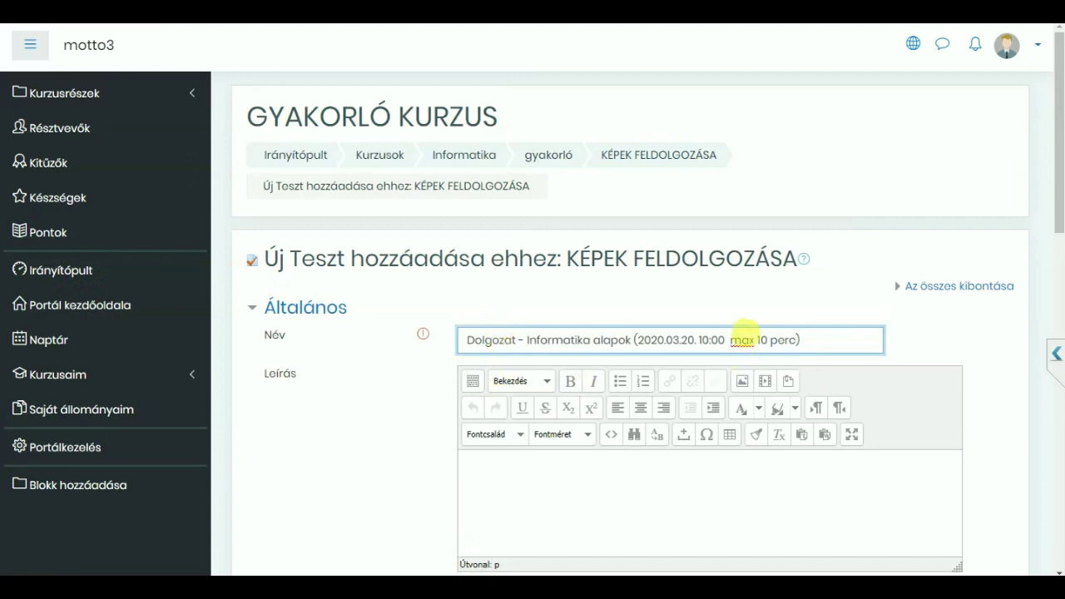
{"action": "left_click", "coordinate": [754, 337]}
{"action": "type", "text": "."}
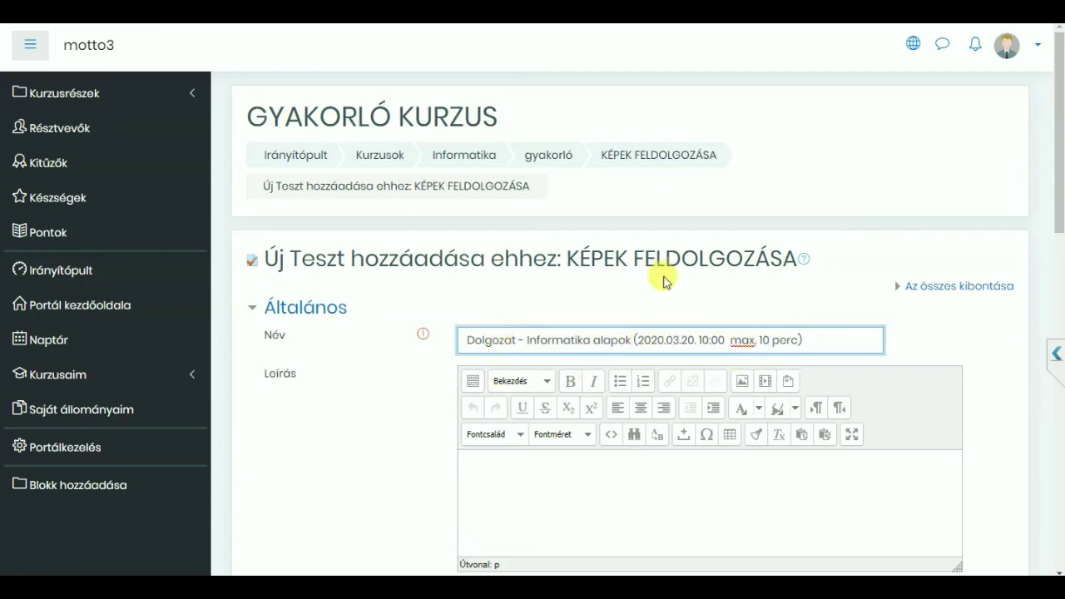
- Enable the quiz opening time in the Időmérés settings and set it to 20 március 2020, 10:00
{"action": "scroll", "coordinate": [551, 430], "scroll_direction": "down", "scroll_amount": 2}
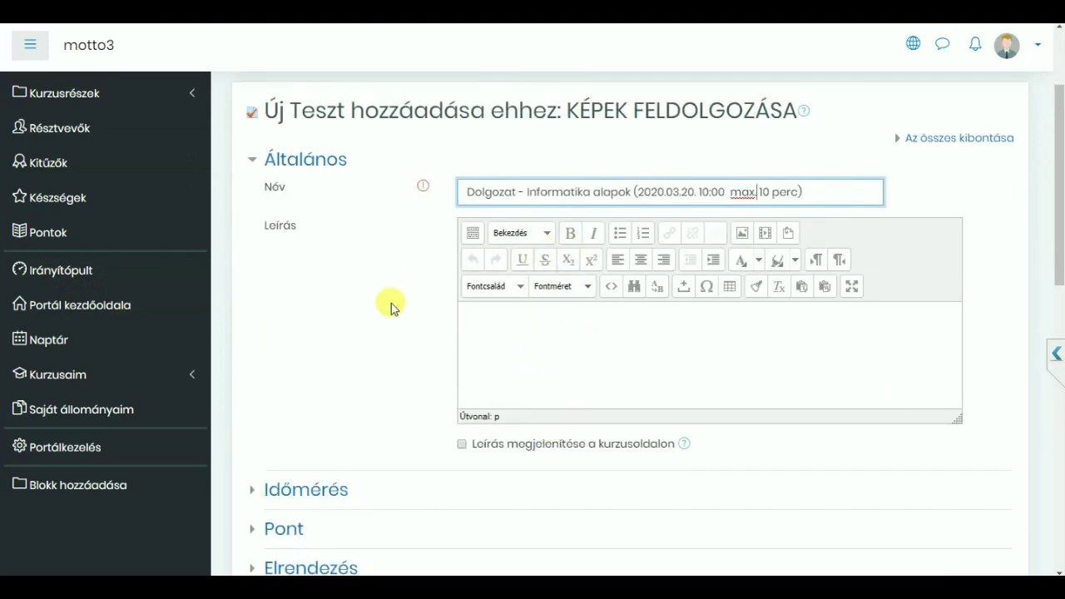
{"action": "scroll", "coordinate": [352, 347], "scroll_direction": "down", "scroll_amount": 2}
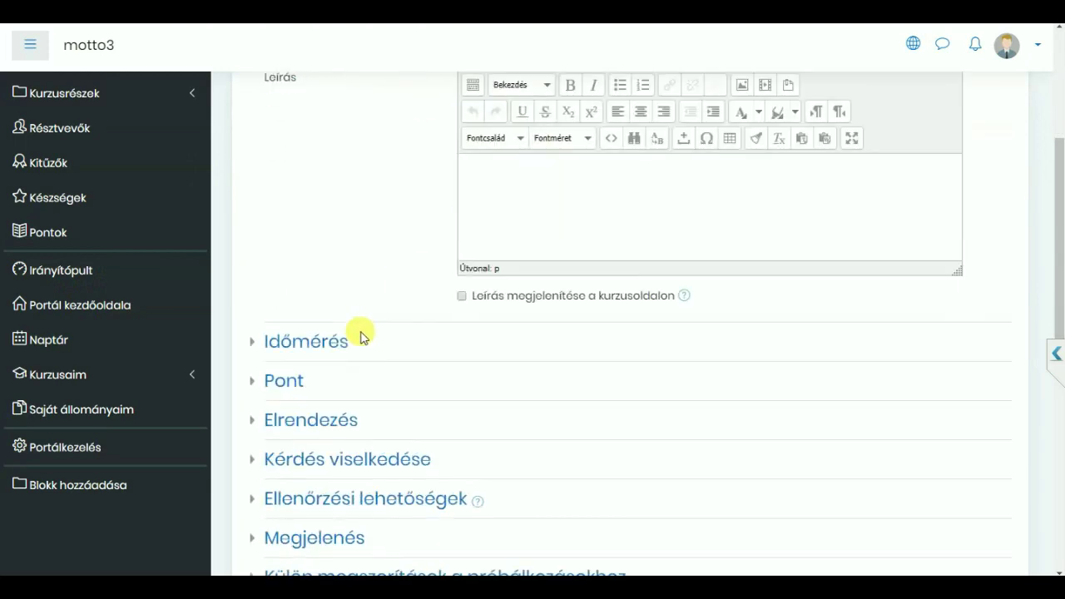
{"action": "left_click", "coordinate": [322, 348]}
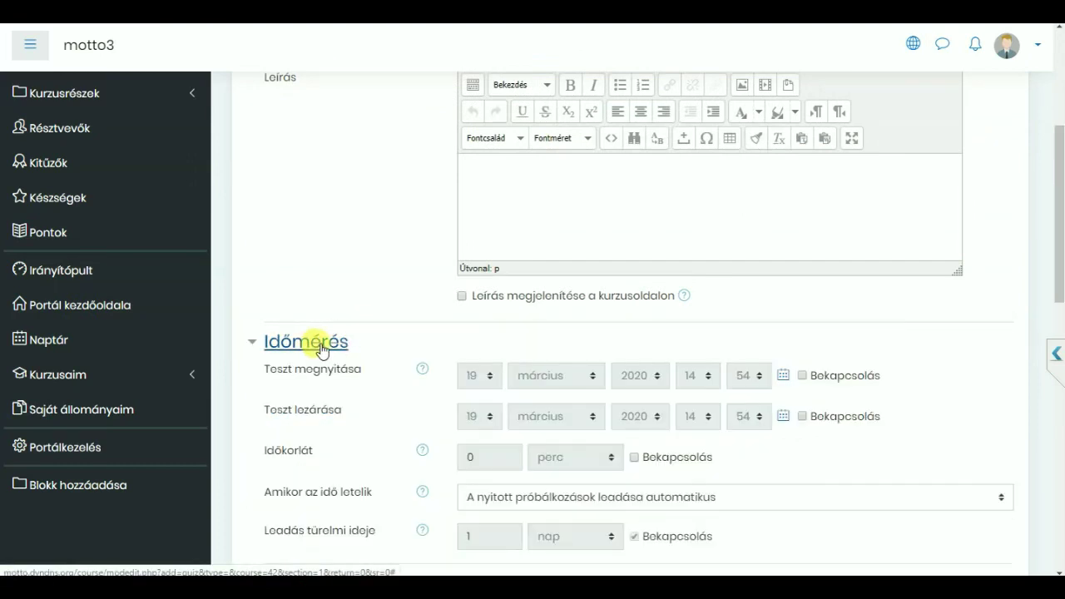
{"action": "scroll", "coordinate": [424, 309], "scroll_direction": "up", "scroll_amount": 3}
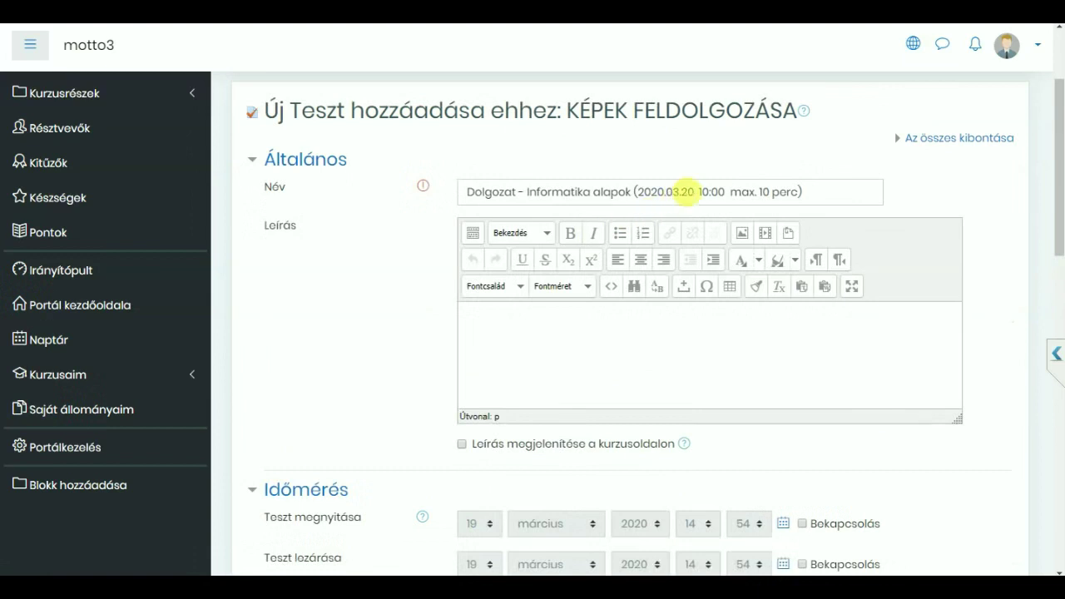
{"action": "scroll", "coordinate": [481, 353], "scroll_direction": "down", "scroll_amount": 3}
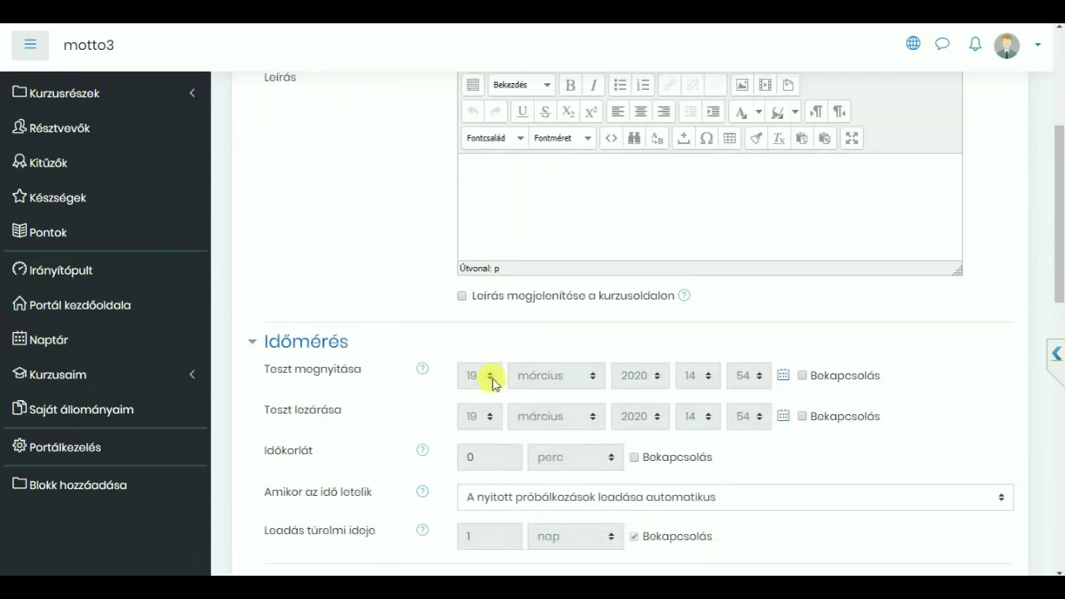
{"action": "left_click", "coordinate": [803, 375]}
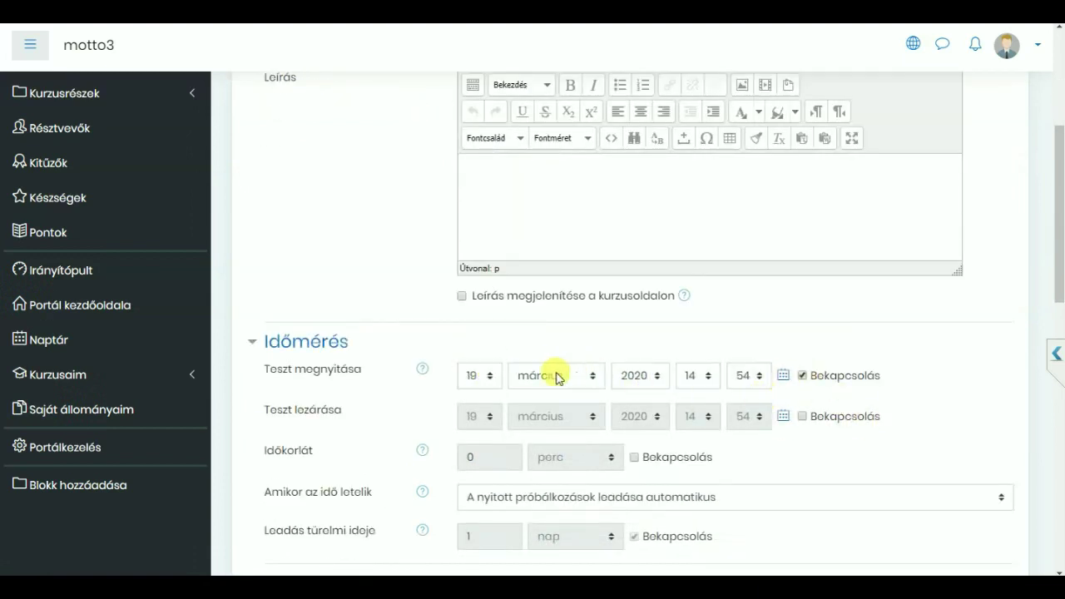
{"action": "left_click", "coordinate": [491, 377]}
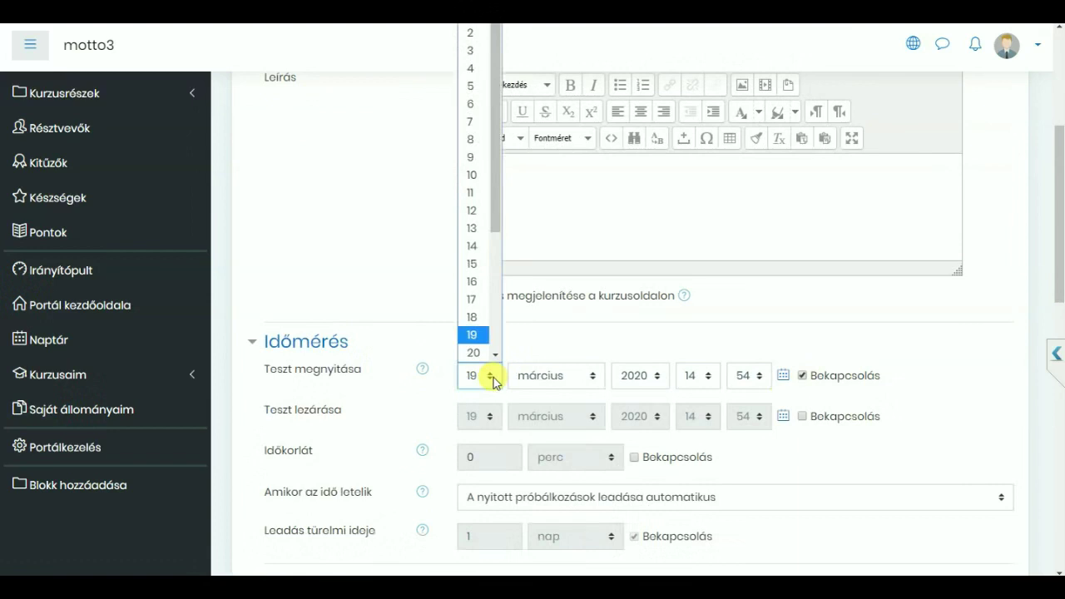
{"action": "left_click", "coordinate": [473, 353]}
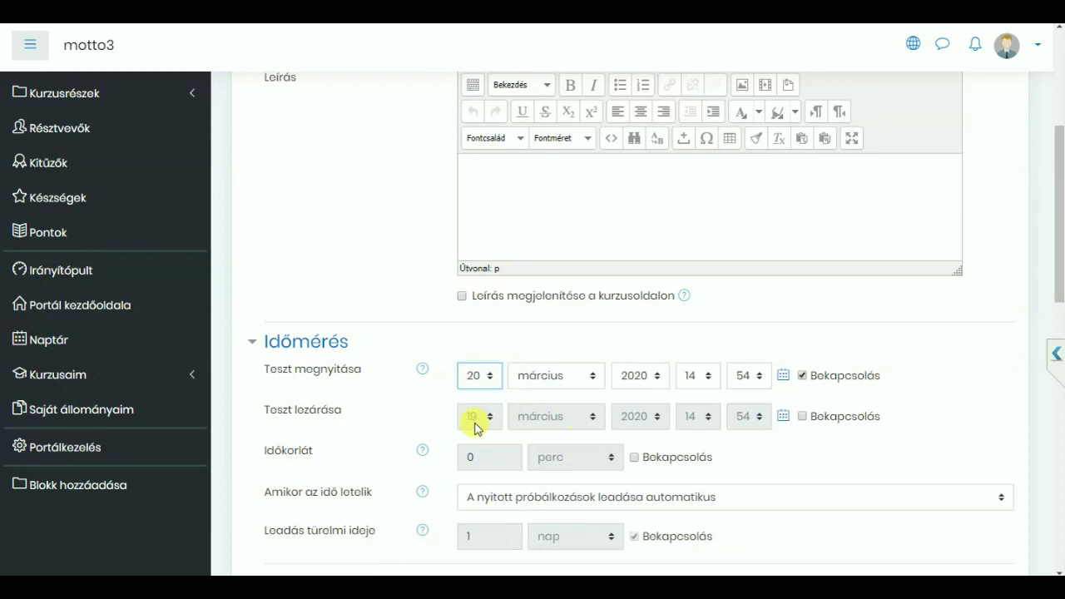
{"action": "left_click", "coordinate": [702, 375]}
{"action": "left_click", "coordinate": [690, 213]}
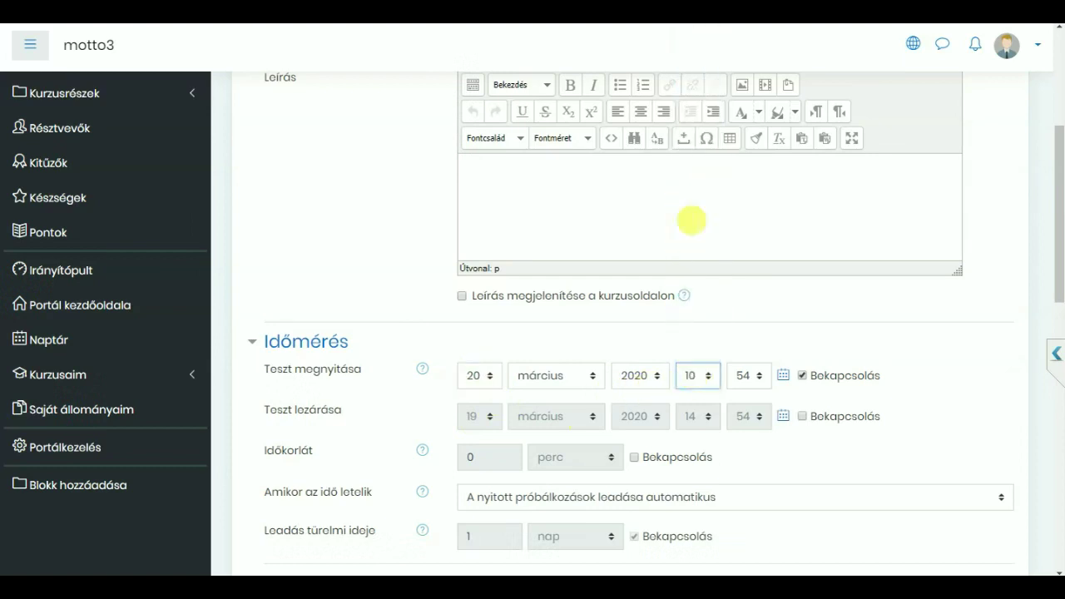
{"action": "left_click", "coordinate": [756, 379]}
{"action": "scroll", "coordinate": [761, 202], "scroll_direction": "up", "scroll_amount": 7}
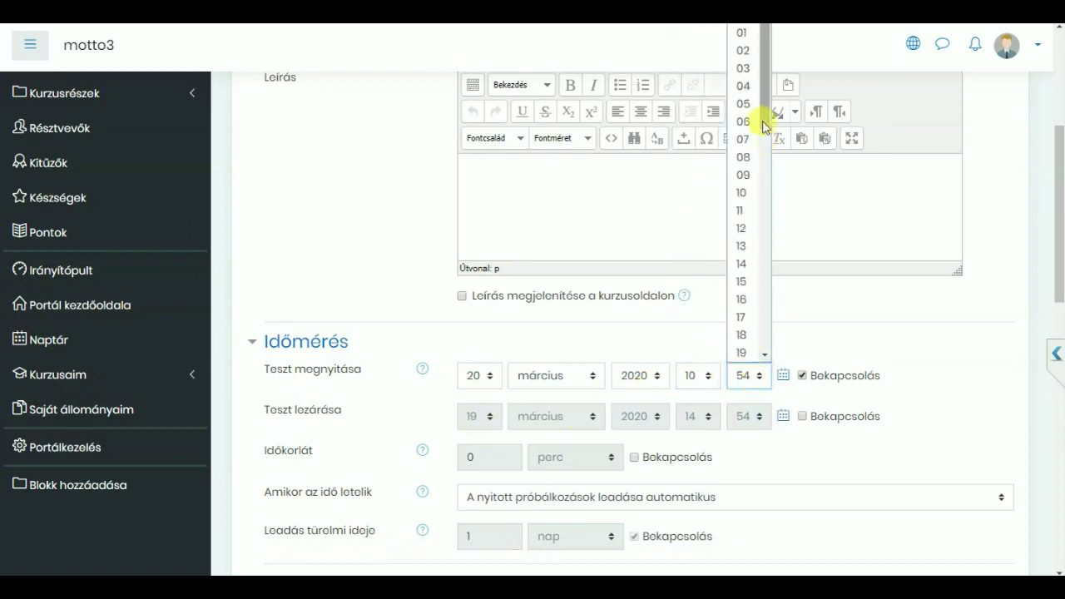
{"action": "scroll", "coordinate": [749, 50], "scroll_direction": "up", "scroll_amount": 1}
{"action": "left_click", "coordinate": [740, 33]}
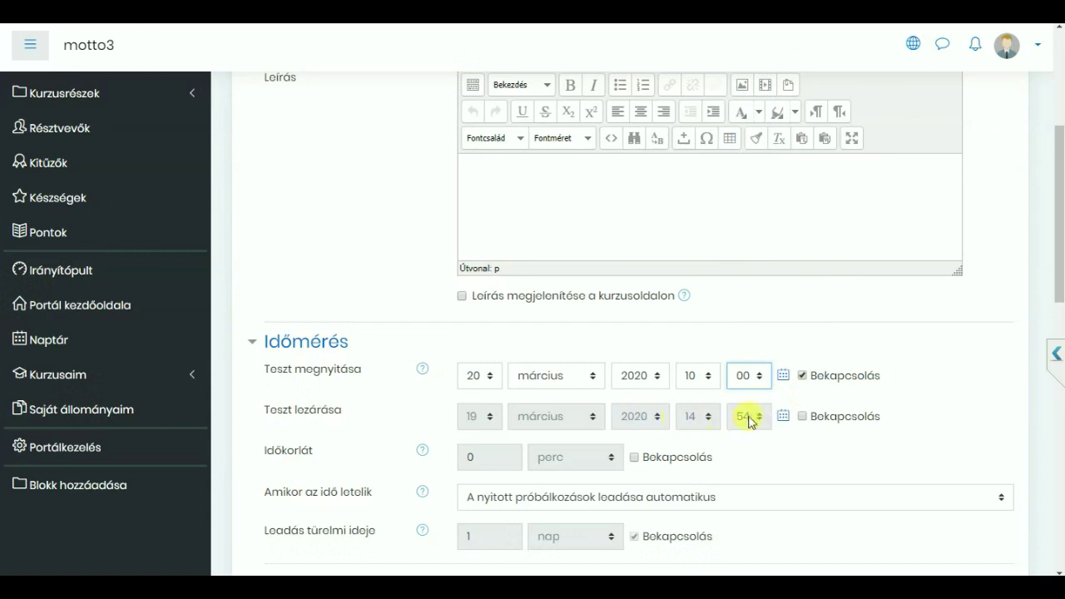
- Enable the quiz closing time and set it to 20 március 2020, 10:30
{"action": "left_click", "coordinate": [803, 416]}
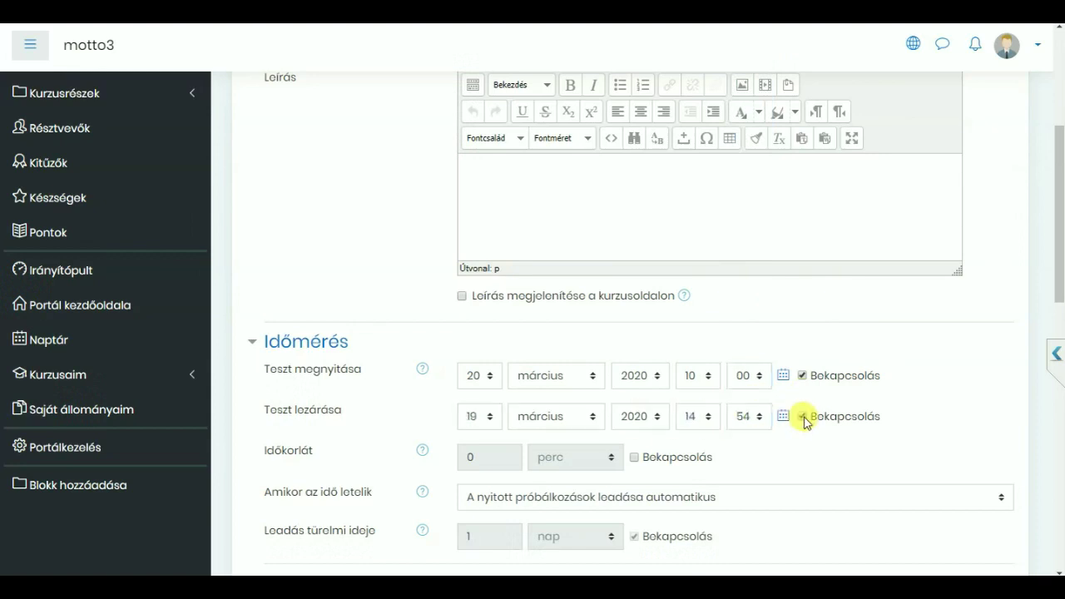
{"action": "left_click", "coordinate": [483, 421]}
{"action": "left_click", "coordinate": [476, 394]}
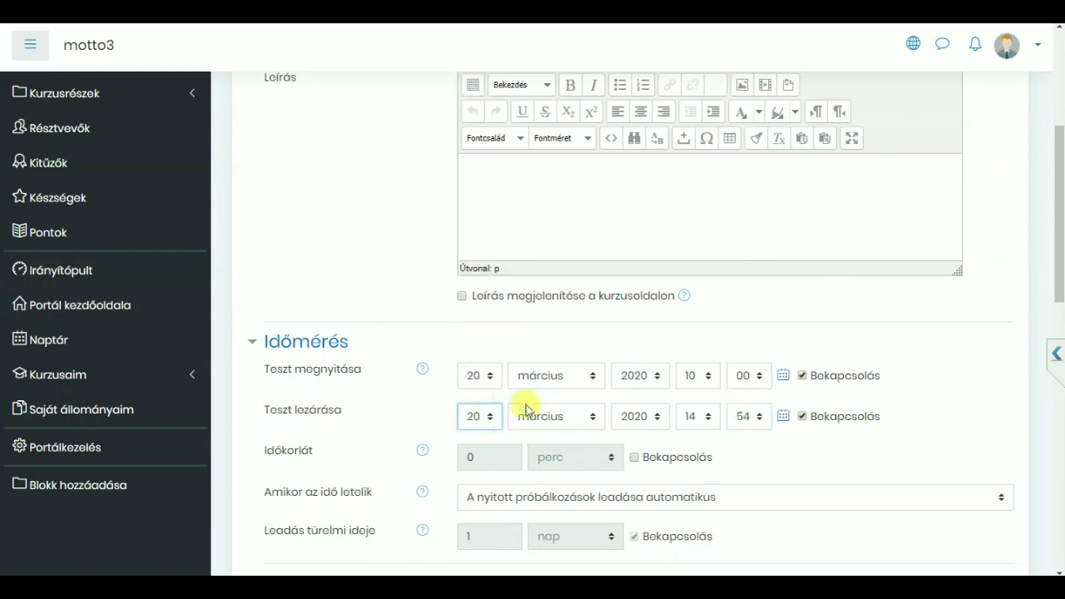
{"action": "left_click", "coordinate": [696, 416]}
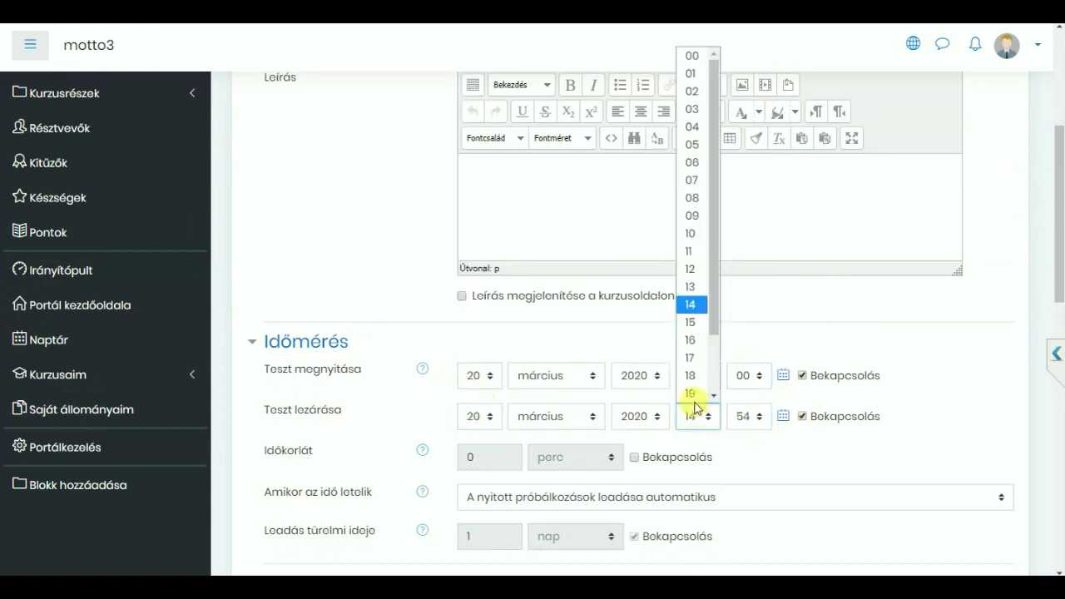
{"action": "left_click", "coordinate": [690, 233]}
{"action": "left_click", "coordinate": [749, 416]}
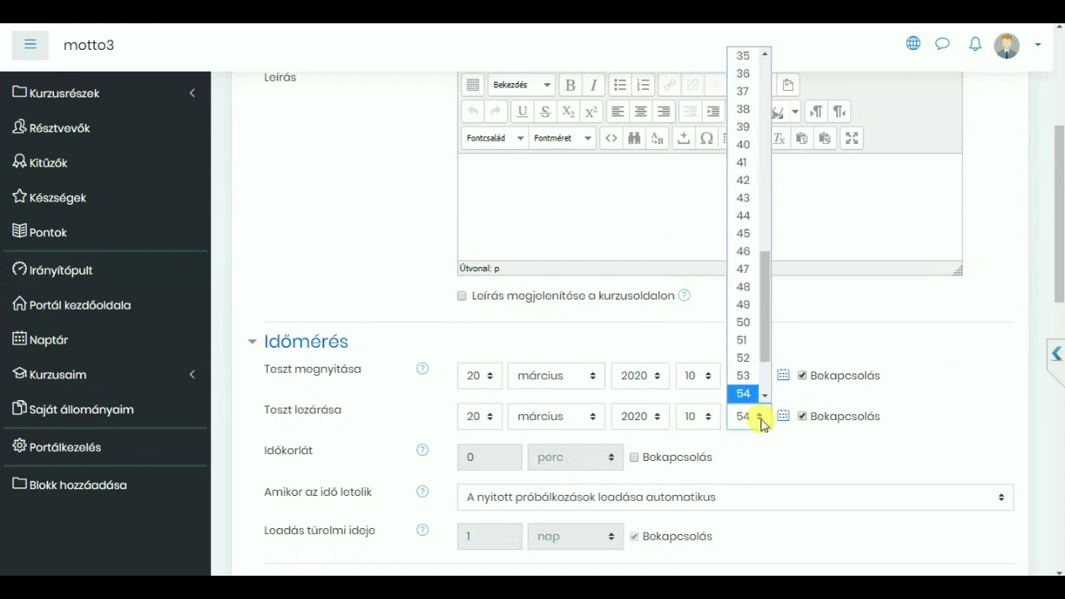
{"action": "scroll", "coordinate": [744, 145], "scroll_direction": "up", "scroll_amount": 3}
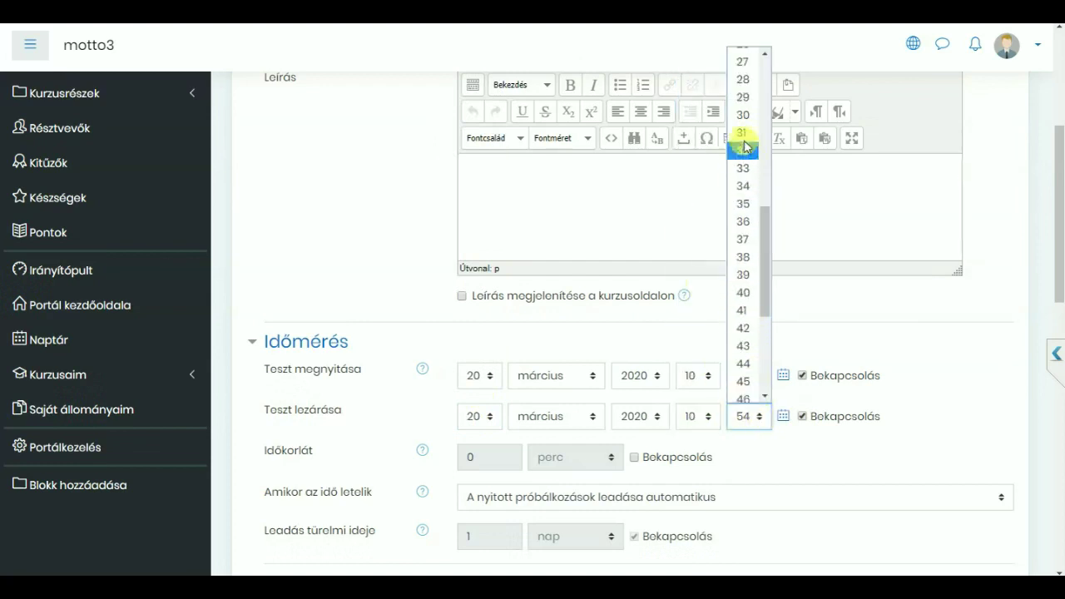
{"action": "left_click", "coordinate": [743, 115]}
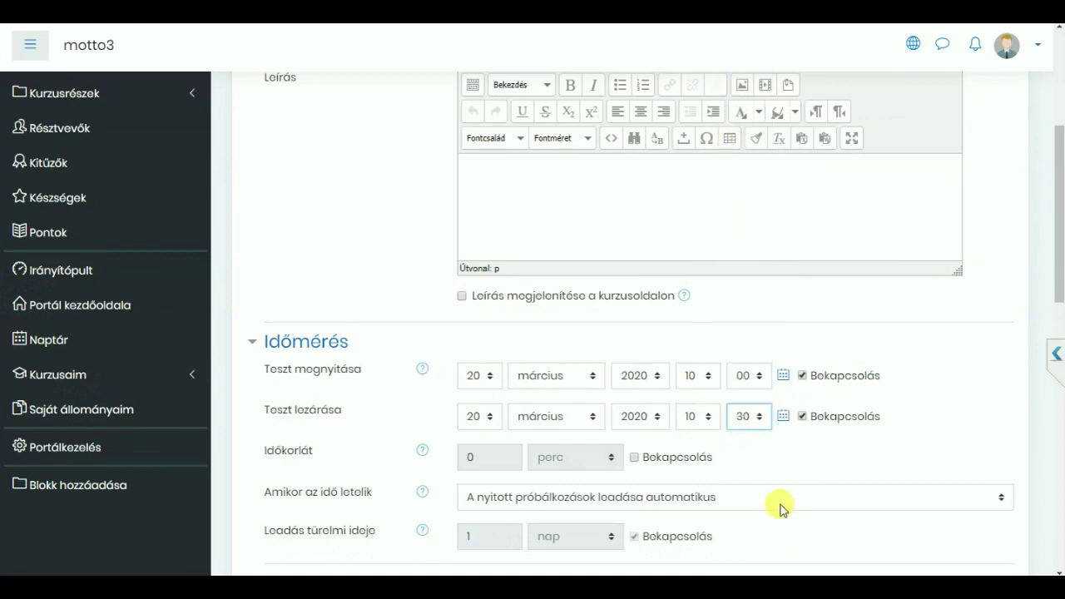
- Enable the quiz time limit (Időkorlát) and set it to 10 perc
{"action": "left_click", "coordinate": [634, 458]}
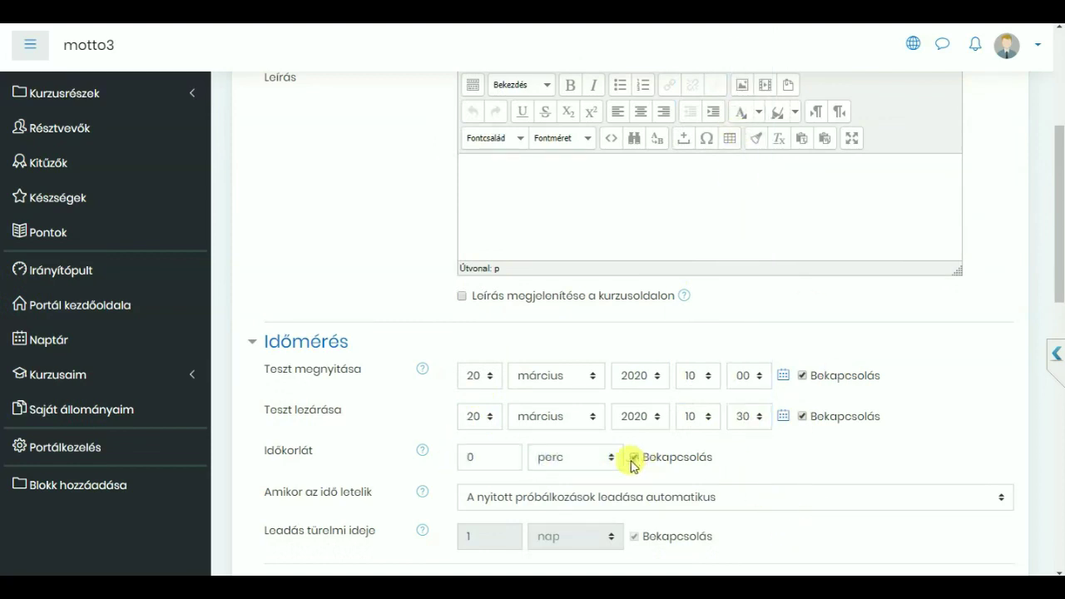
{"action": "left_click_drag", "start_coordinate": [491, 457], "coordinate": [451, 456]}
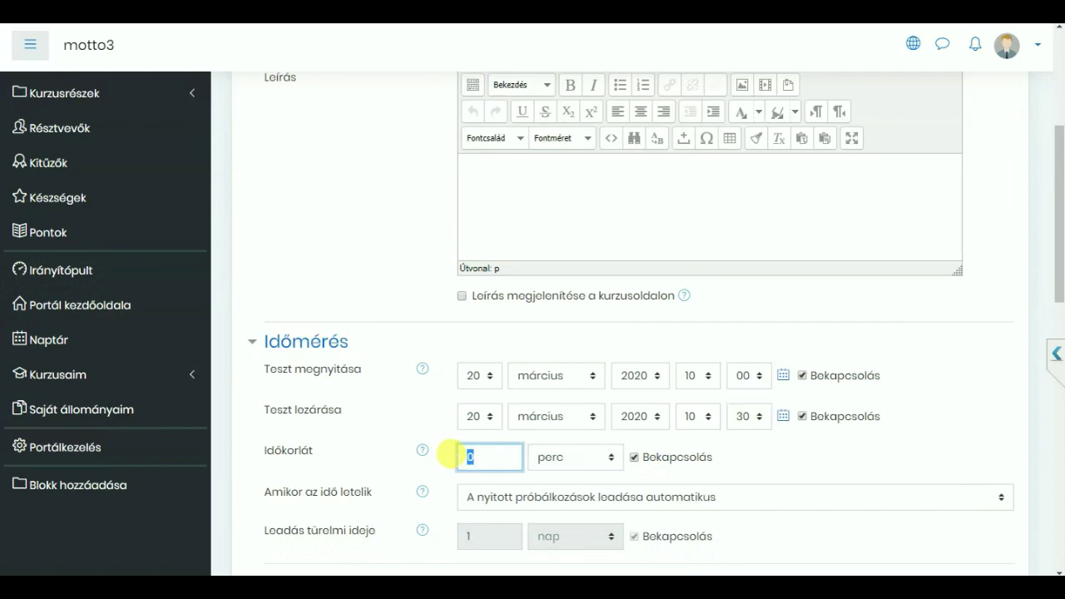
{"action": "type", "text": "10"}
{"action": "scroll", "coordinate": [751, 461], "scroll_direction": "up", "scroll_amount": 3}
{"action": "scroll", "coordinate": [744, 447], "scroll_direction": "down", "scroll_amount": 2}
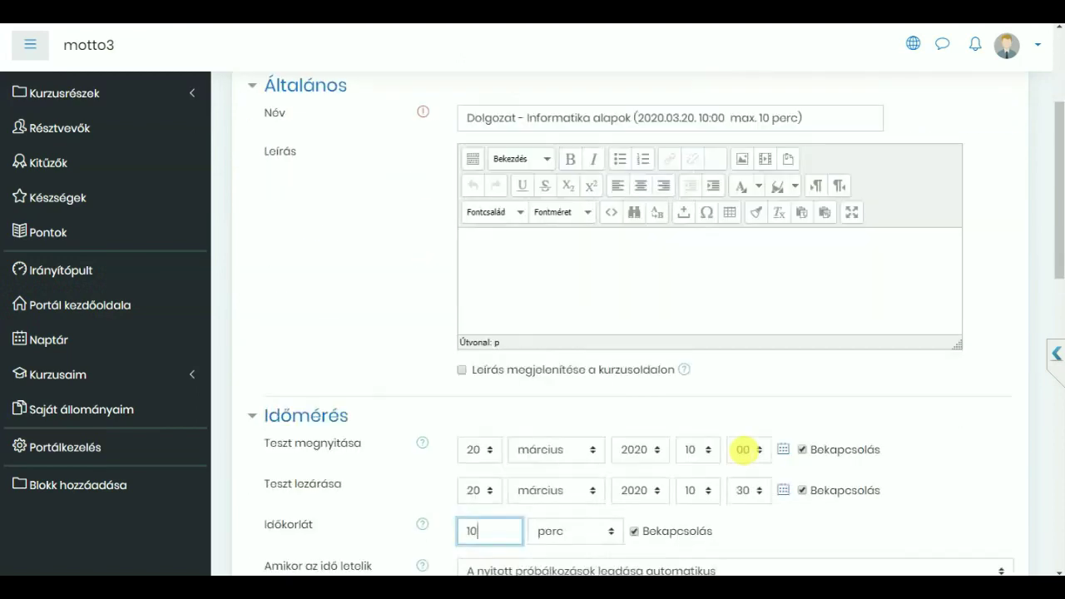
{"action": "scroll", "coordinate": [743, 449], "scroll_direction": "down", "scroll_amount": 2}
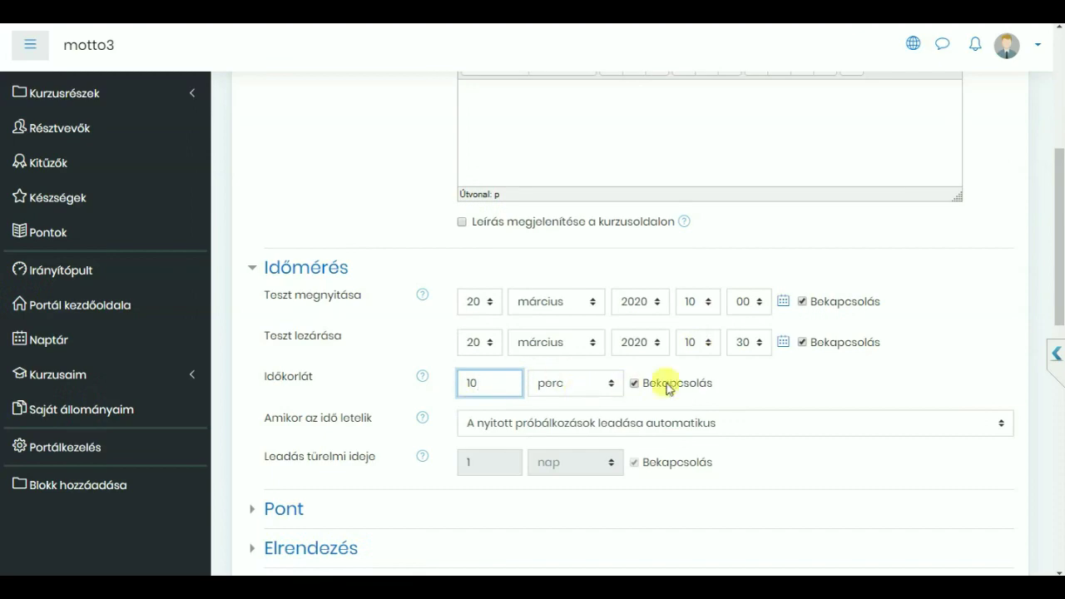
- Save the new quiz's settings and return to the course page
{"action": "scroll", "coordinate": [778, 433], "scroll_direction": "down", "scroll_amount": 1}
{"action": "scroll", "coordinate": [785, 446], "scroll_direction": "down", "scroll_amount": 7}
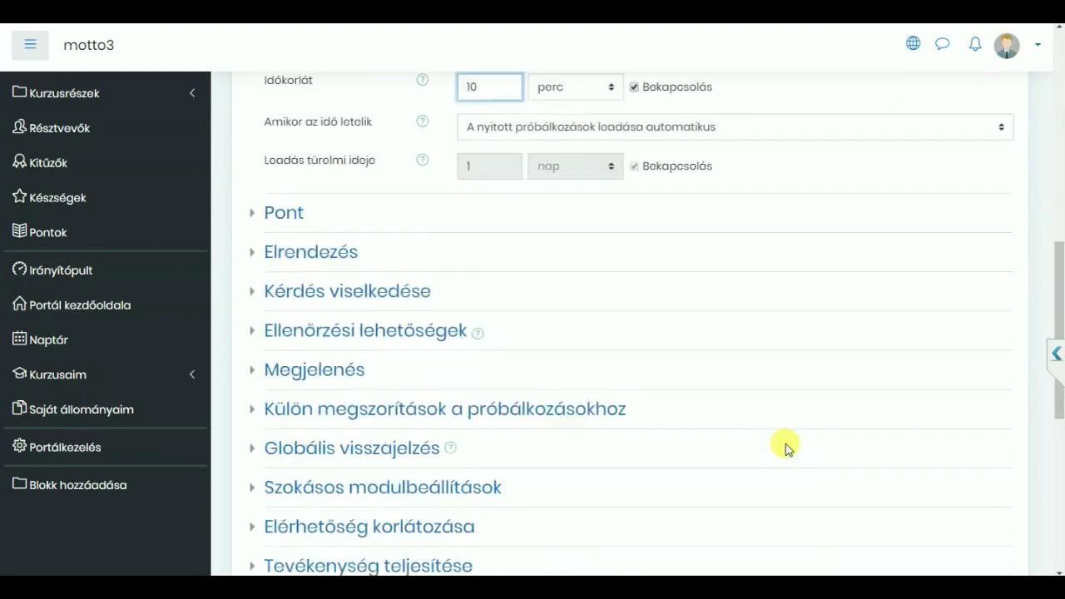
{"action": "scroll", "coordinate": [747, 432], "scroll_direction": "up", "scroll_amount": 3}
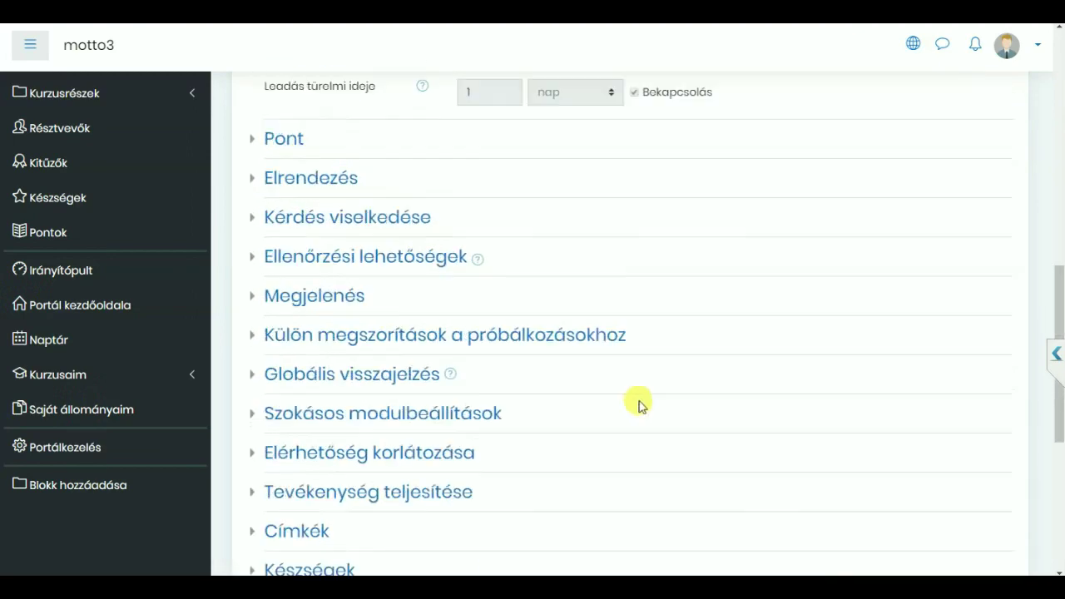
{"action": "scroll", "coordinate": [724, 412], "scroll_direction": "down", "scroll_amount": 3}
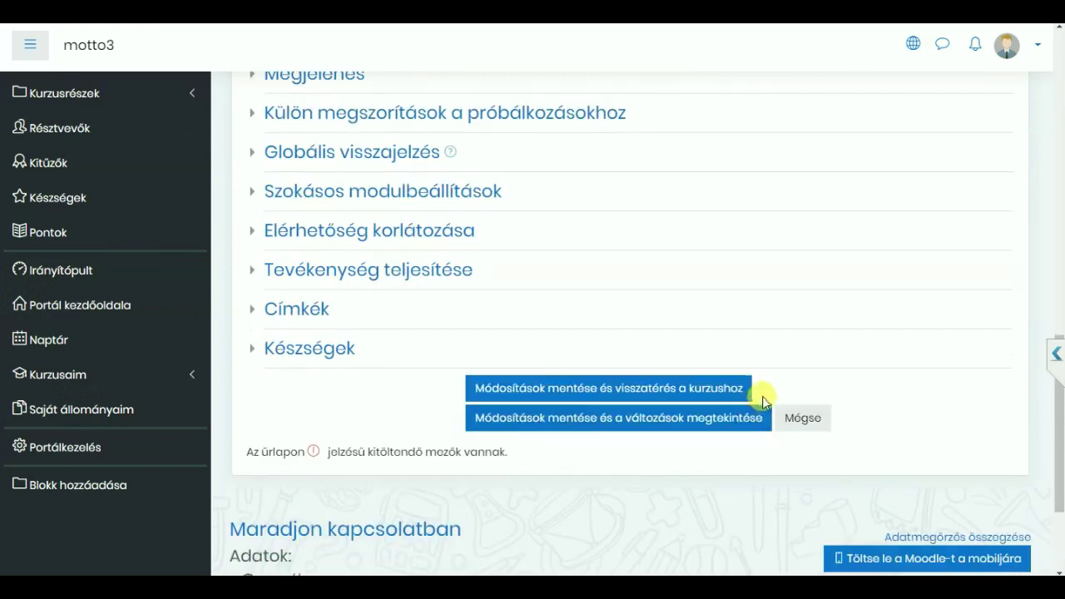
{"action": "left_click", "coordinate": [666, 391]}
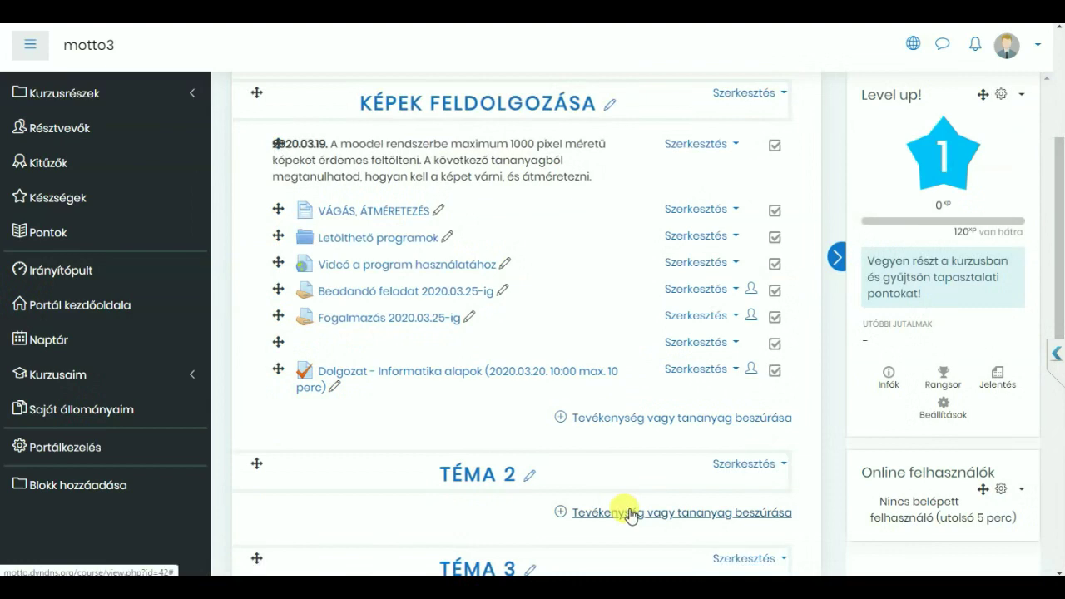
- Open the Dolgozat - Informatika alapok quiz for editing and start adding questions from the question bank
{"action": "left_click", "coordinate": [471, 382]}
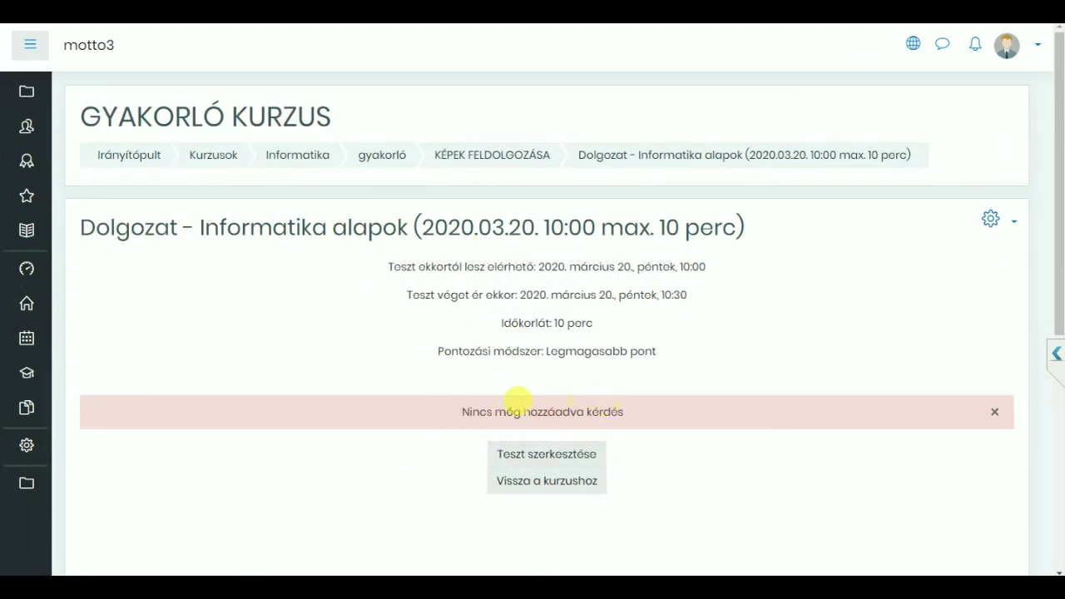
{"action": "left_click", "coordinate": [563, 463]}
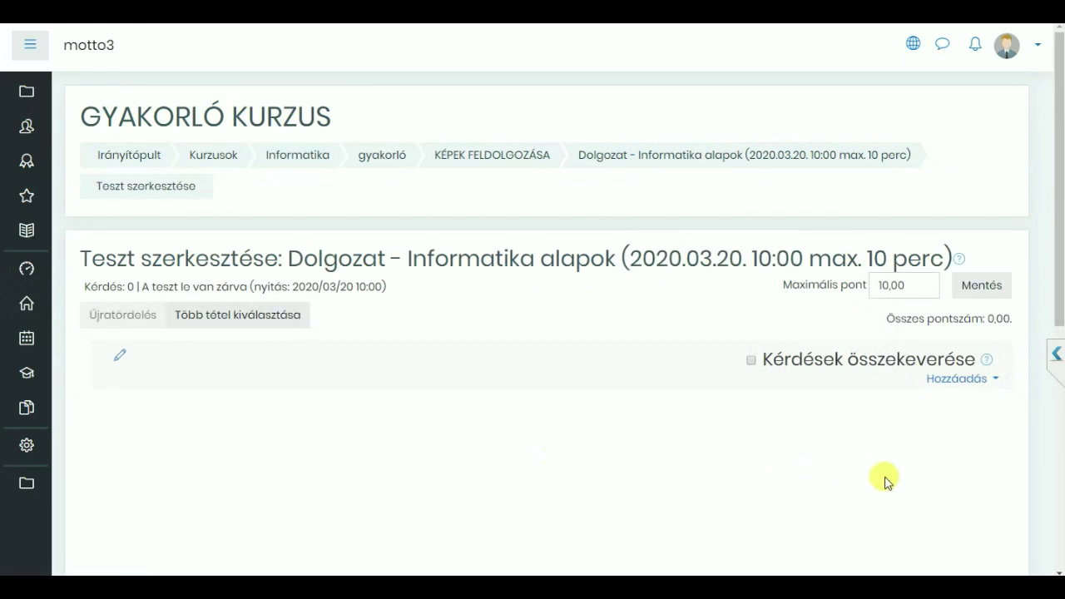
{"action": "left_click", "coordinate": [965, 382]}
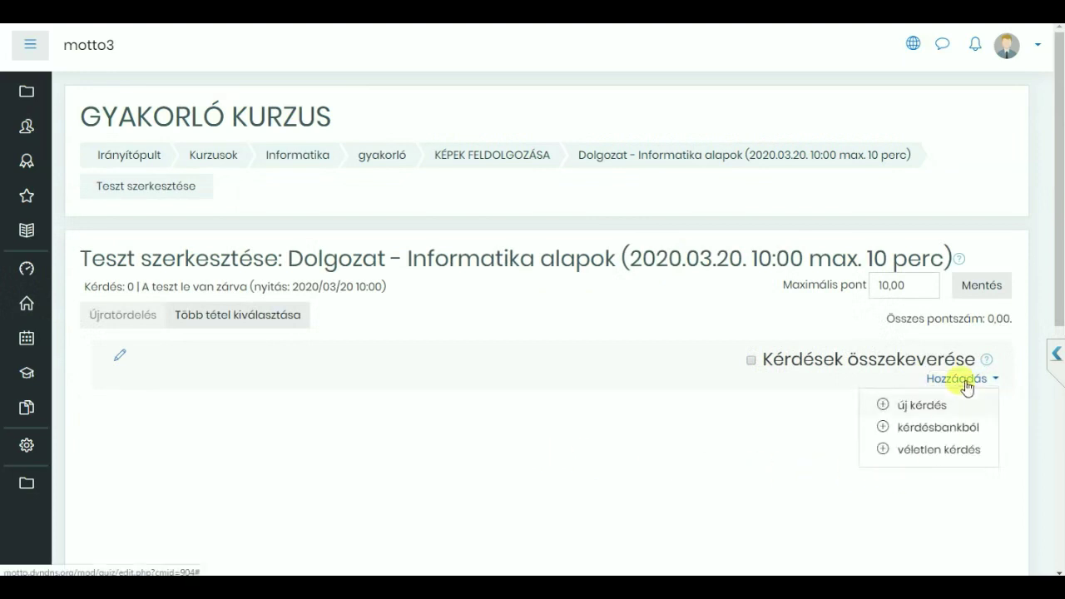
{"action": "left_click", "coordinate": [932, 429]}
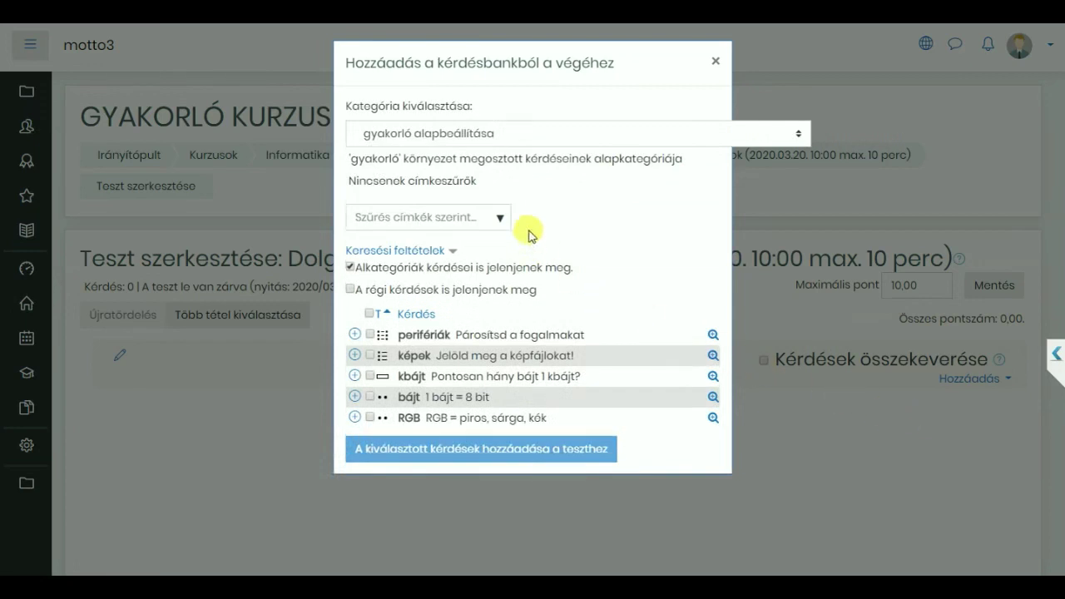
- Add the questions képek, kbájt and bájt from the info question bank category to the quiz
{"action": "left_click", "coordinate": [528, 134]}
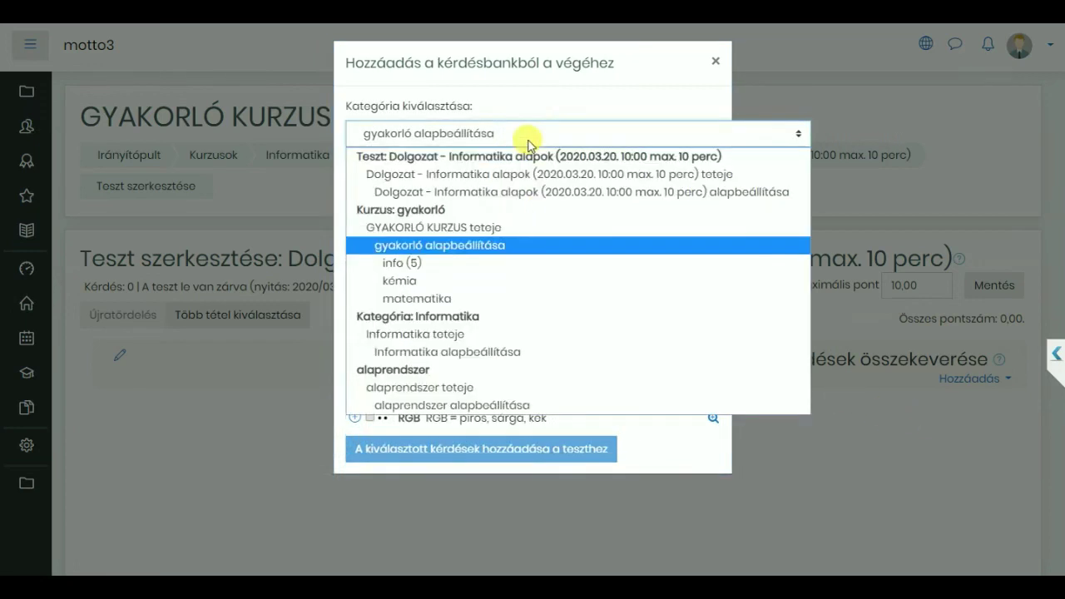
{"action": "left_click", "coordinate": [416, 264]}
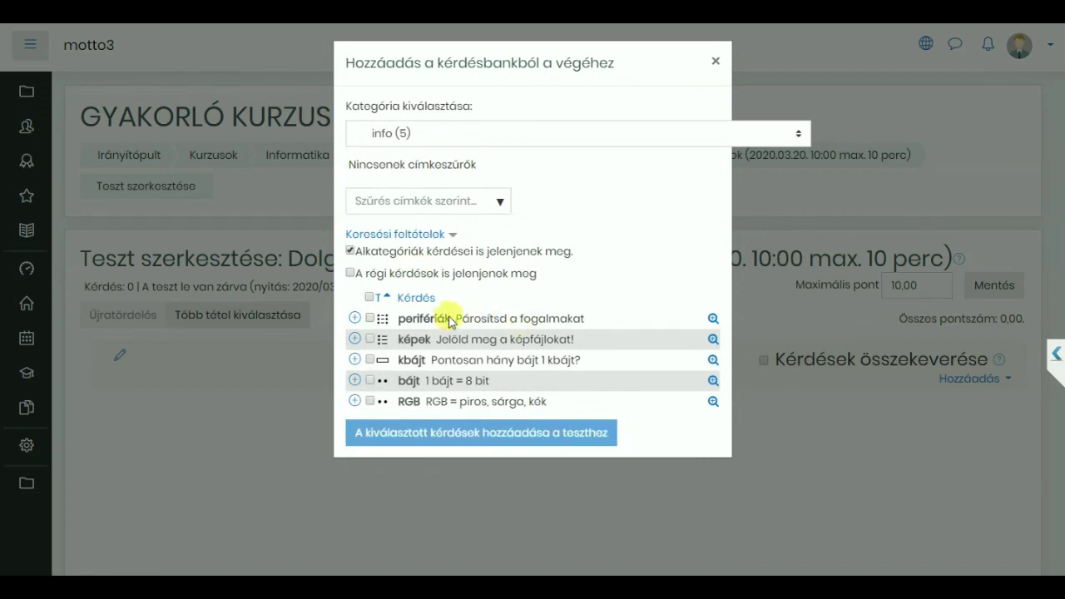
{"action": "left_click", "coordinate": [370, 298]}
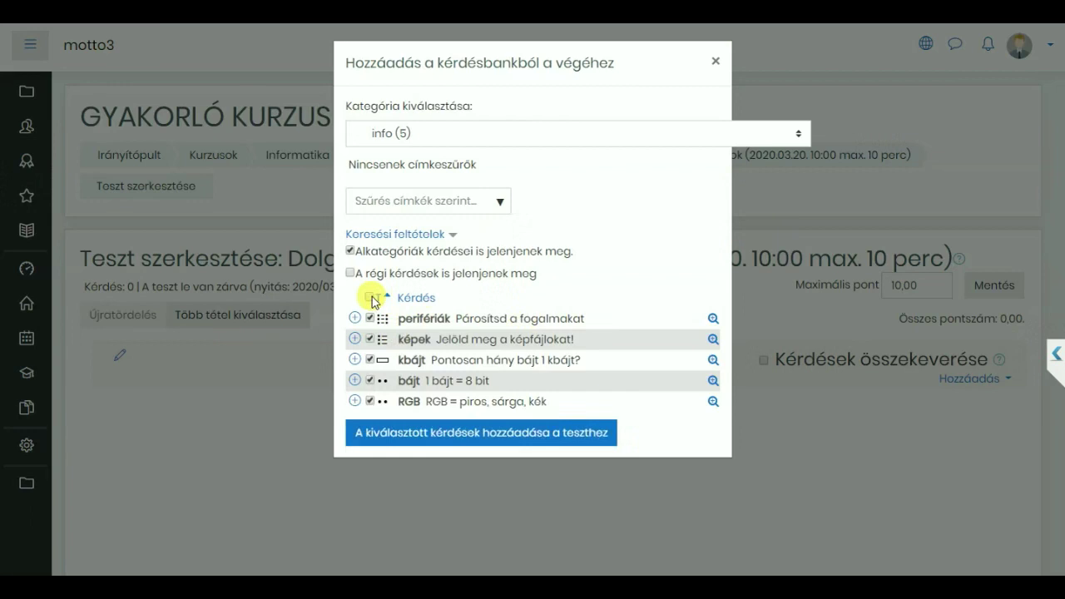
{"action": "left_click", "coordinate": [371, 298]}
{"action": "left_click", "coordinate": [370, 338]}
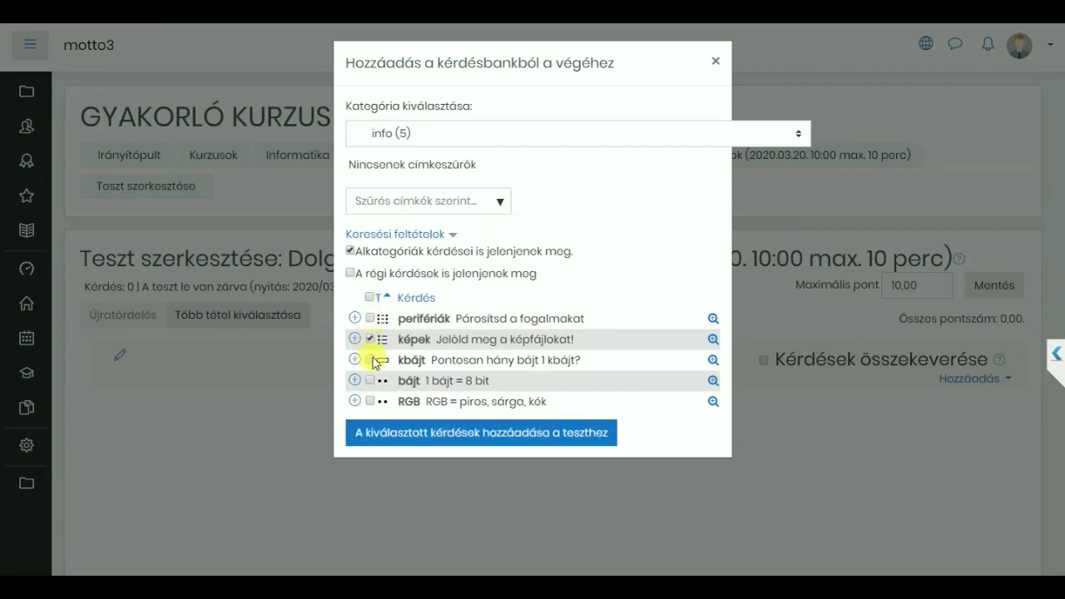
{"action": "left_click", "coordinate": [371, 361]}
{"action": "left_click", "coordinate": [371, 380]}
{"action": "left_click", "coordinate": [479, 438]}
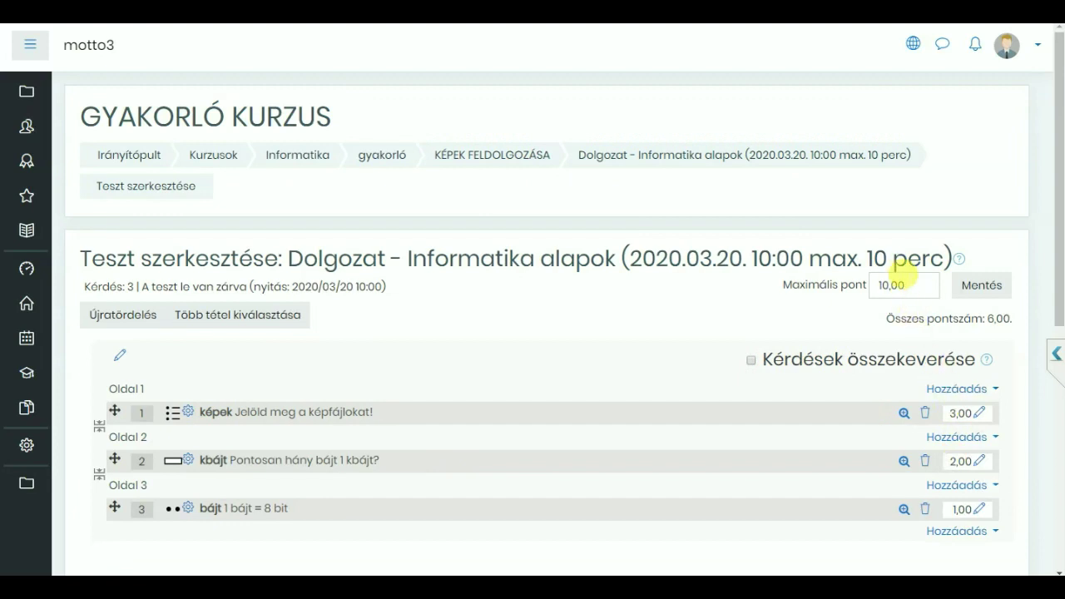
- Set the quiz's maximum grade (Maximális pont) to 6 and save it
{"action": "double_click", "coordinate": [901, 277]}
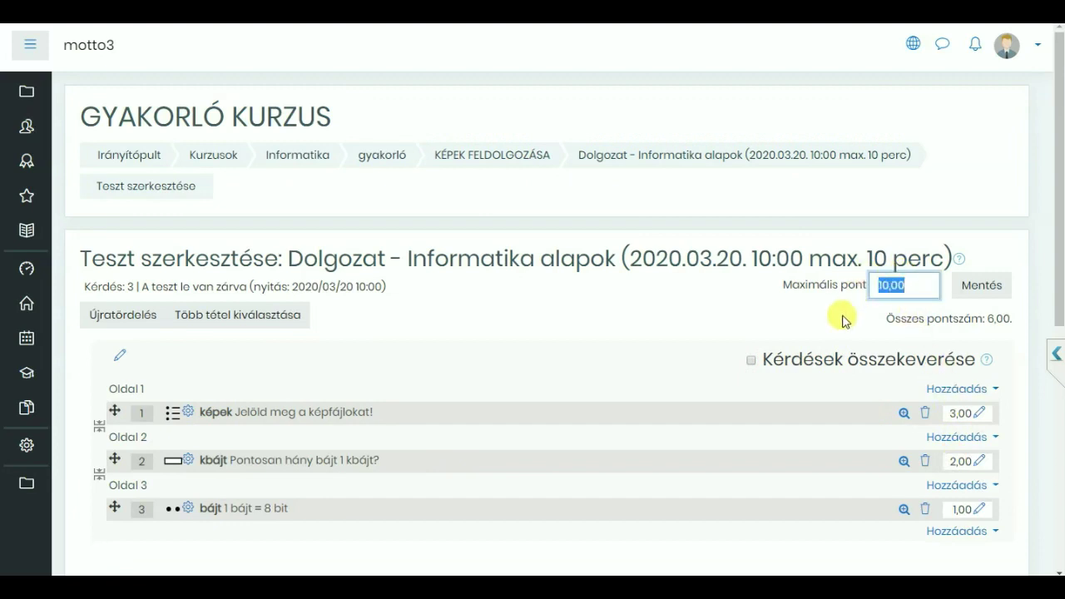
{"action": "type", "text": "6"}
{"action": "left_click", "coordinate": [969, 290]}
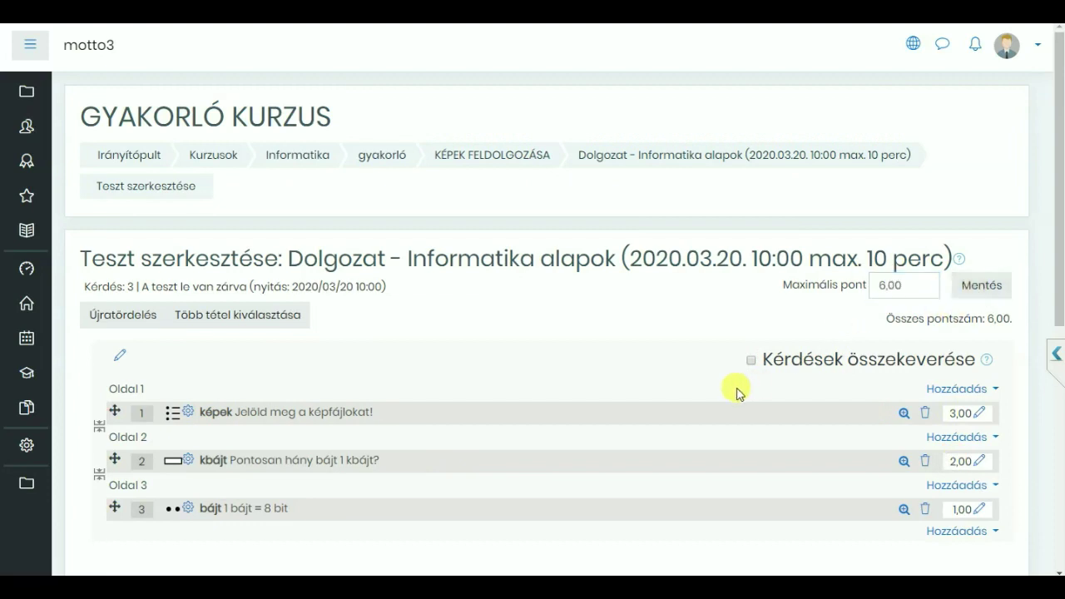
- Review the quiz's question list and return to the KÉPEK FELDOLGOZÁSA section of the gyakorló course
{"action": "scroll", "coordinate": [737, 361], "scroll_direction": "down", "scroll_amount": 3}
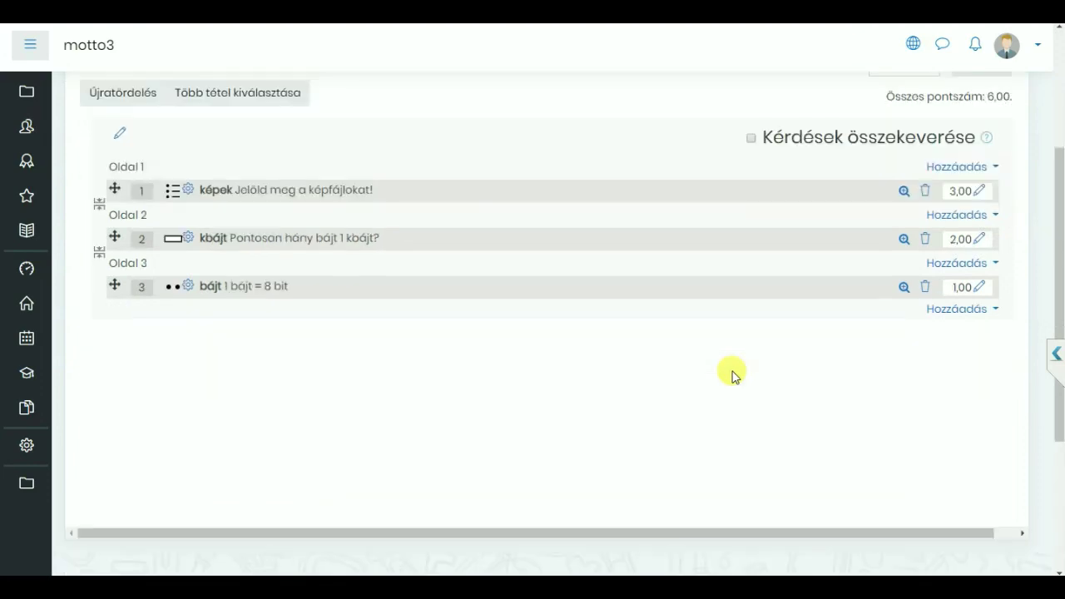
{"action": "scroll", "coordinate": [732, 375], "scroll_direction": "up", "scroll_amount": 3}
{"action": "scroll", "coordinate": [733, 375], "scroll_direction": "down", "scroll_amount": 5}
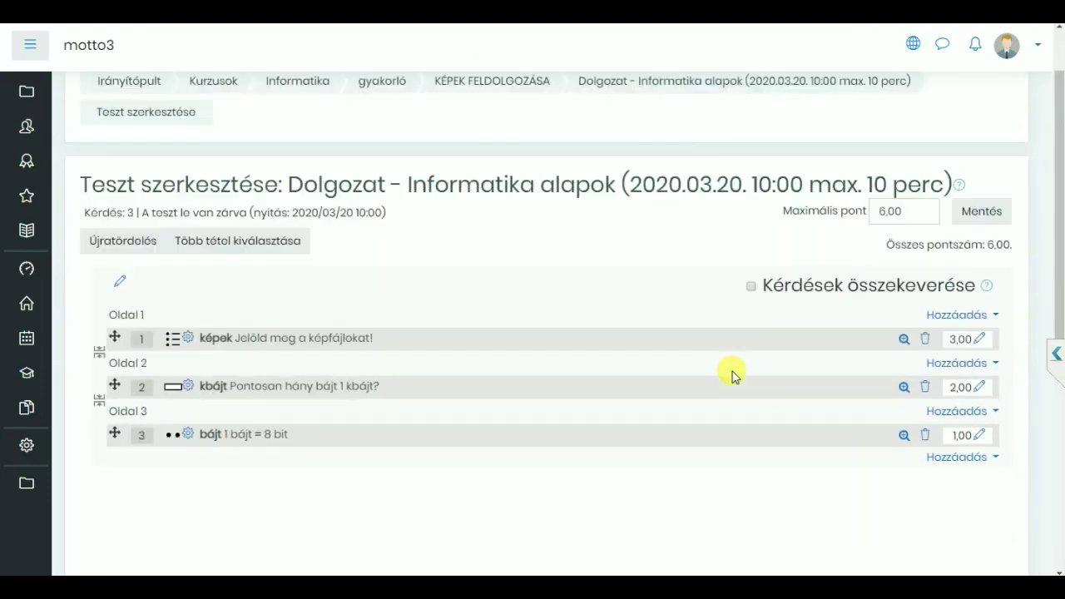
{"action": "scroll", "coordinate": [733, 374], "scroll_direction": "up", "scroll_amount": 3}
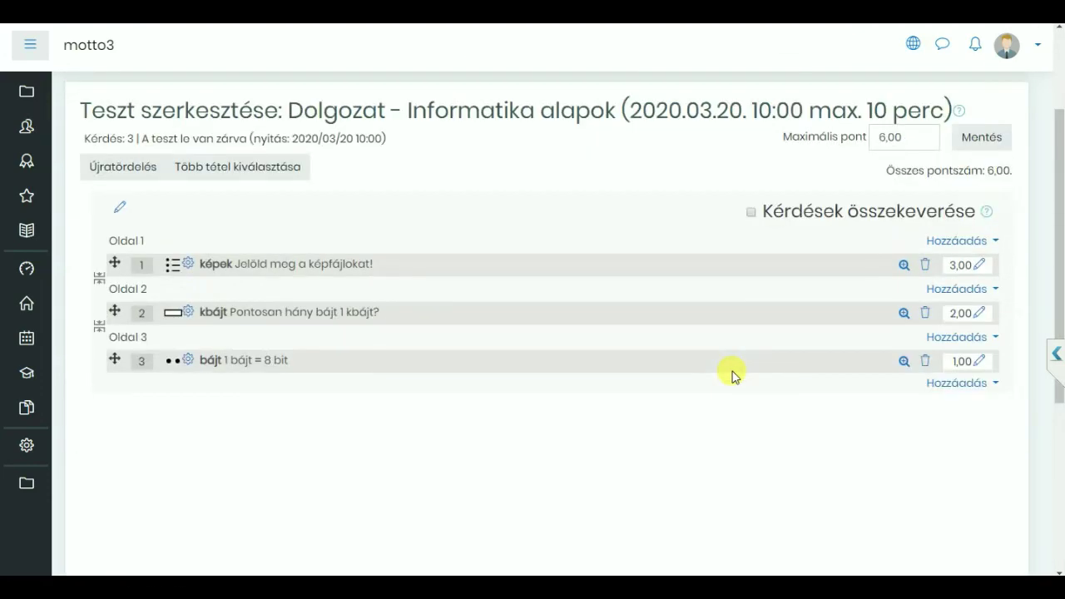
{"action": "scroll", "coordinate": [732, 374], "scroll_direction": "up", "scroll_amount": 2}
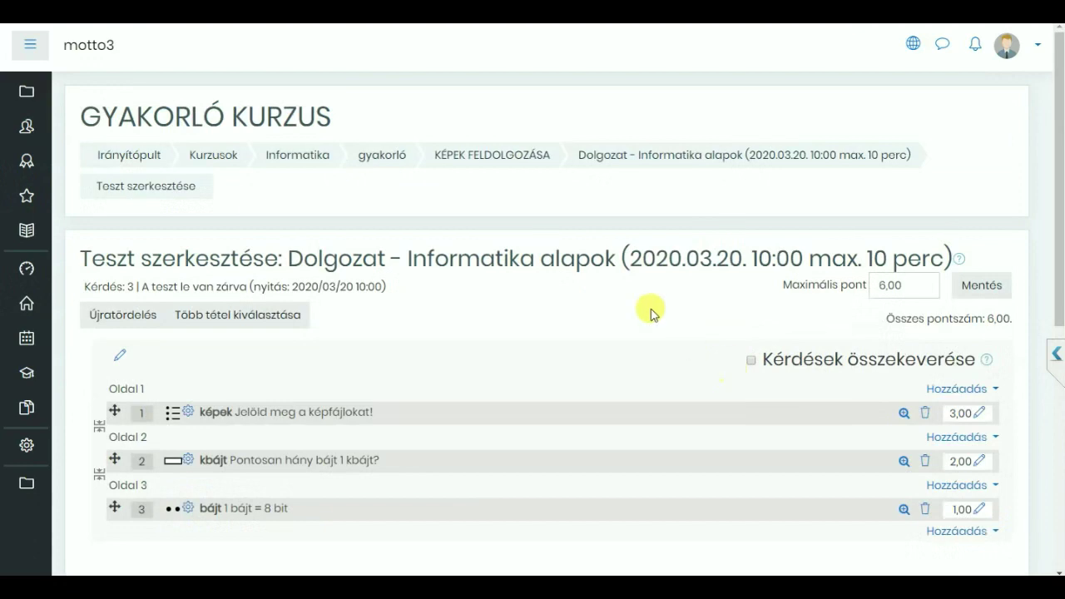
{"action": "left_click", "coordinate": [391, 162]}
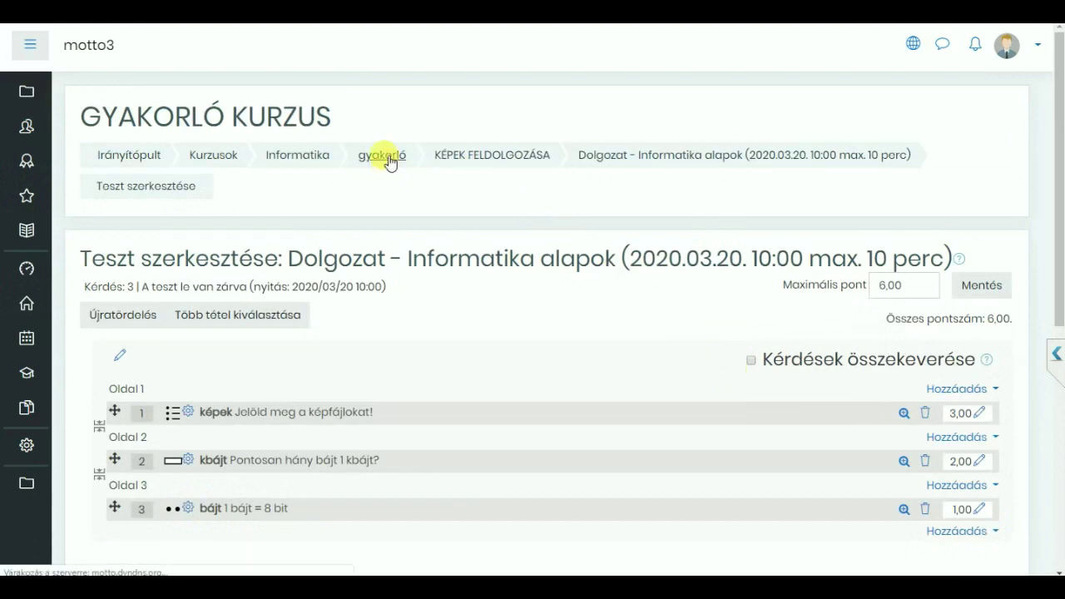
{"action": "scroll", "coordinate": [623, 344], "scroll_direction": "down", "scroll_amount": 2}
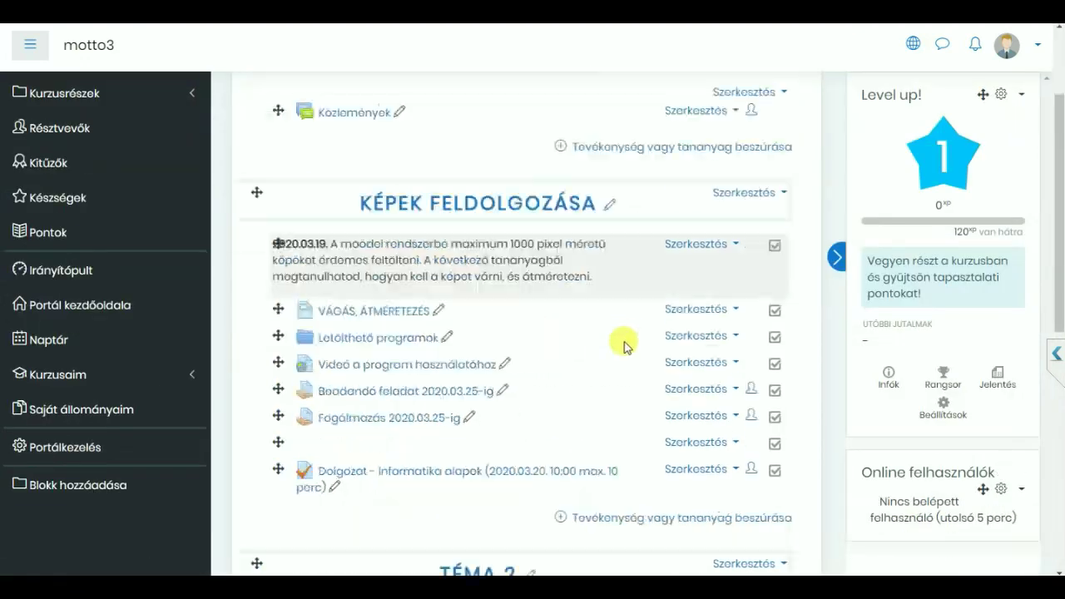